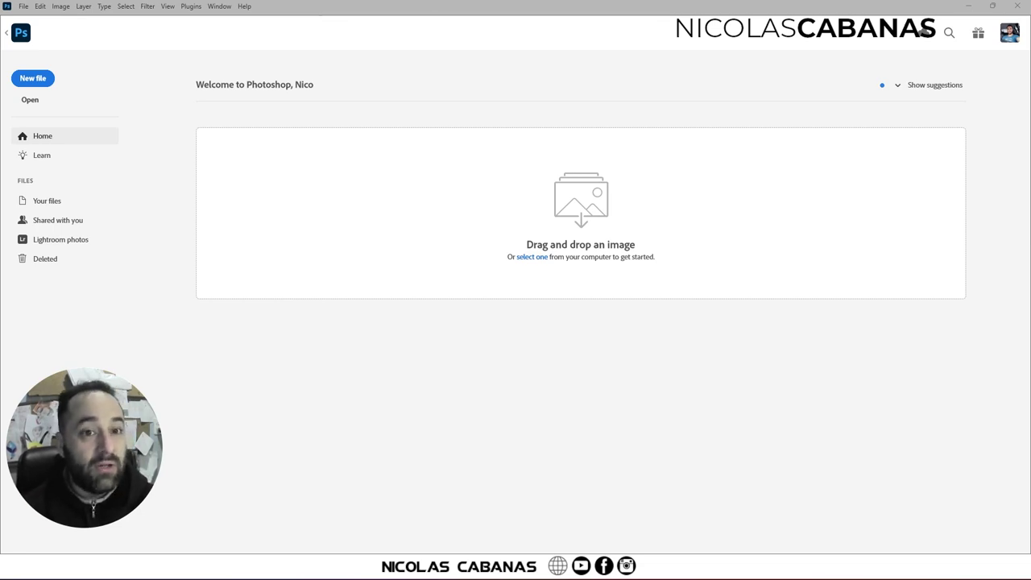
Leave the Home screen to reveal the open Estilo 3.psd template.
{"action": "left_click", "coordinate": [8, 34]}
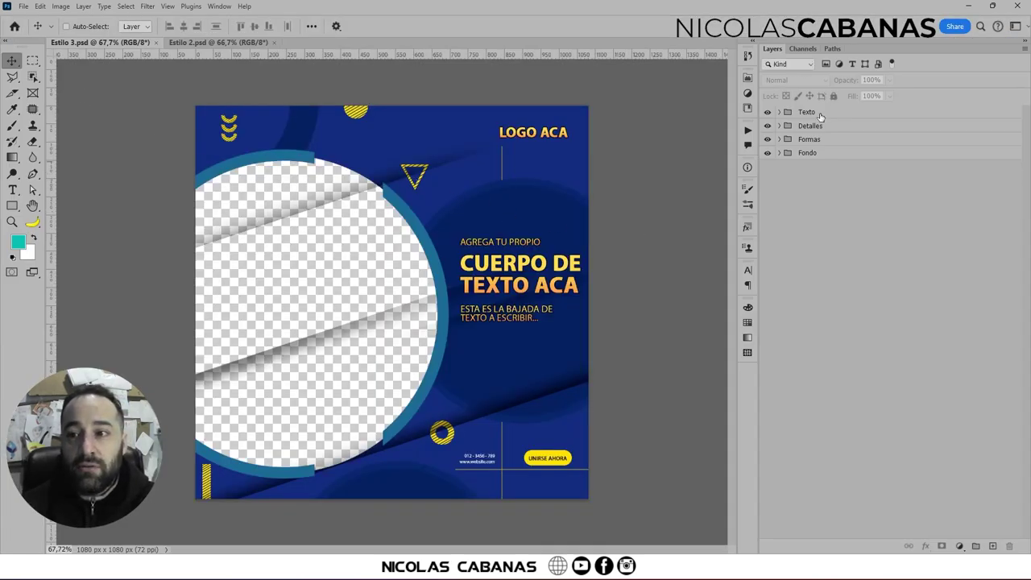
Inspect Estilo 3's Texto and Detalles groups and glance at the Estilo 2 design.
{"action": "left_click", "coordinate": [820, 114]}
{"action": "left_click", "coordinate": [794, 127]}
{"action": "left_click", "coordinate": [780, 126]}
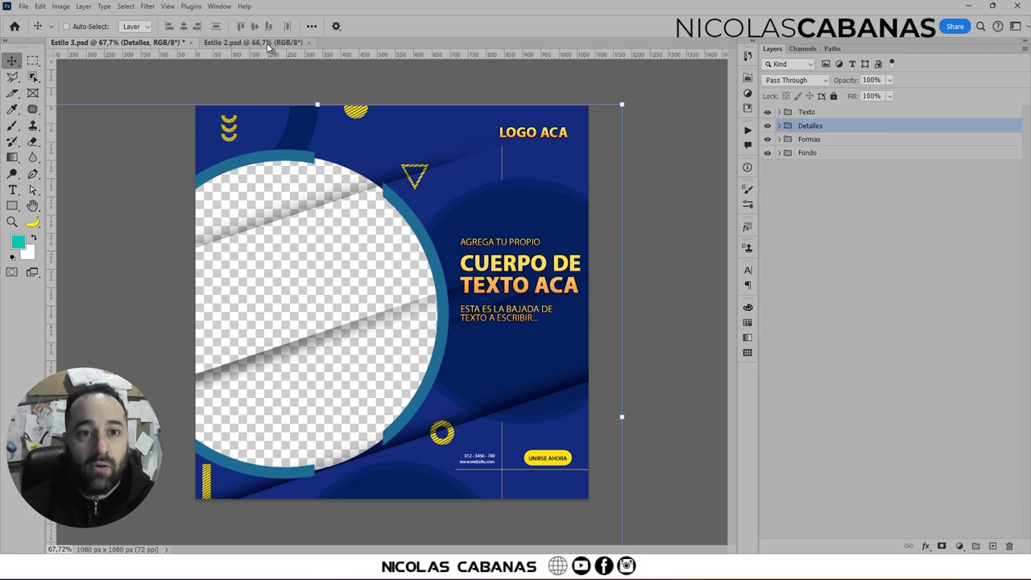
{"action": "left_click", "coordinate": [242, 42]}
{"action": "left_click", "coordinate": [153, 43]}
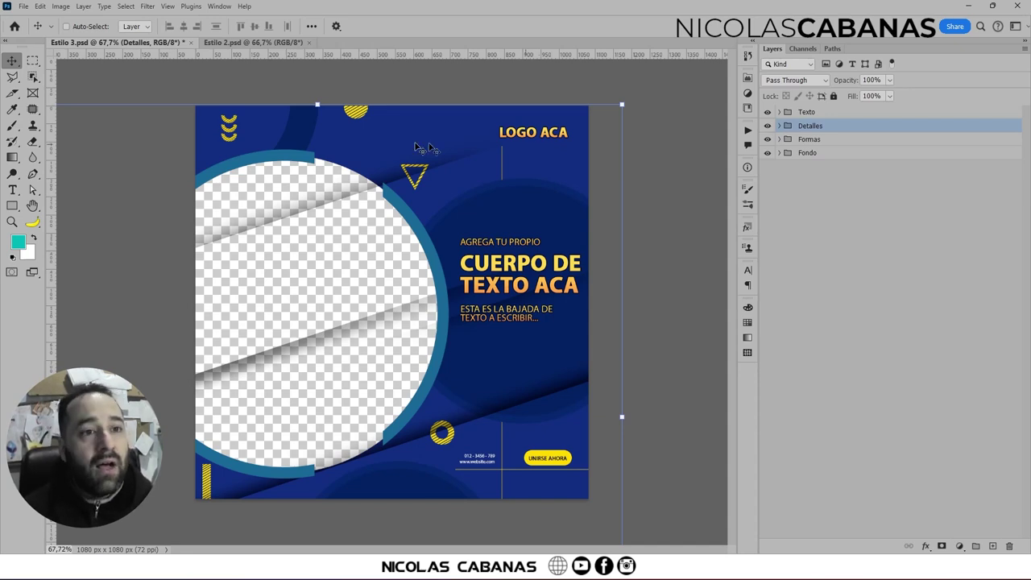
{"action": "left_click", "coordinate": [27, 8]}
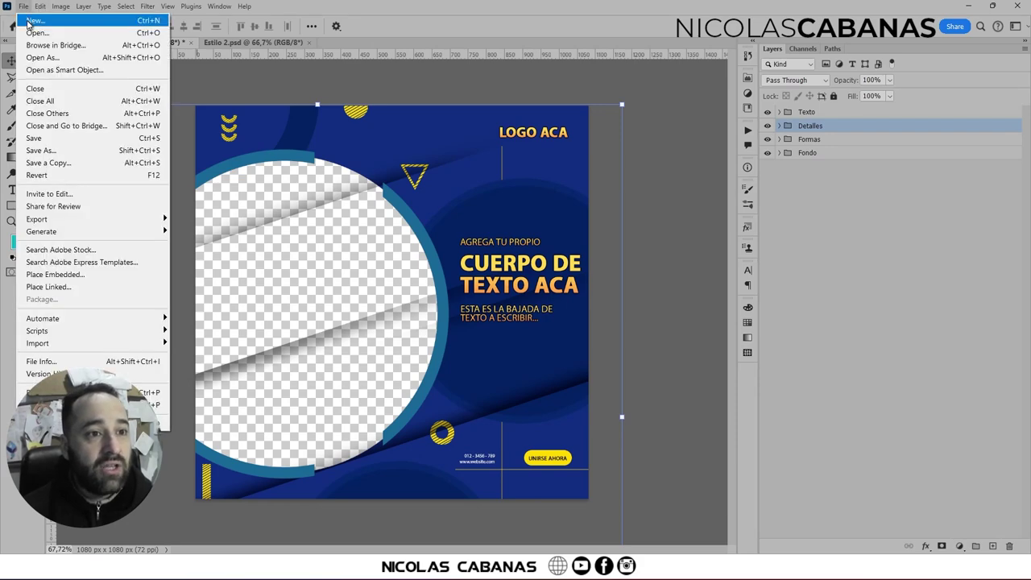
Create a 1080×1080 px document with artboards enabled and a white background.
{"action": "left_click", "coordinate": [32, 20]}
{"action": "type", "text": "1080"}
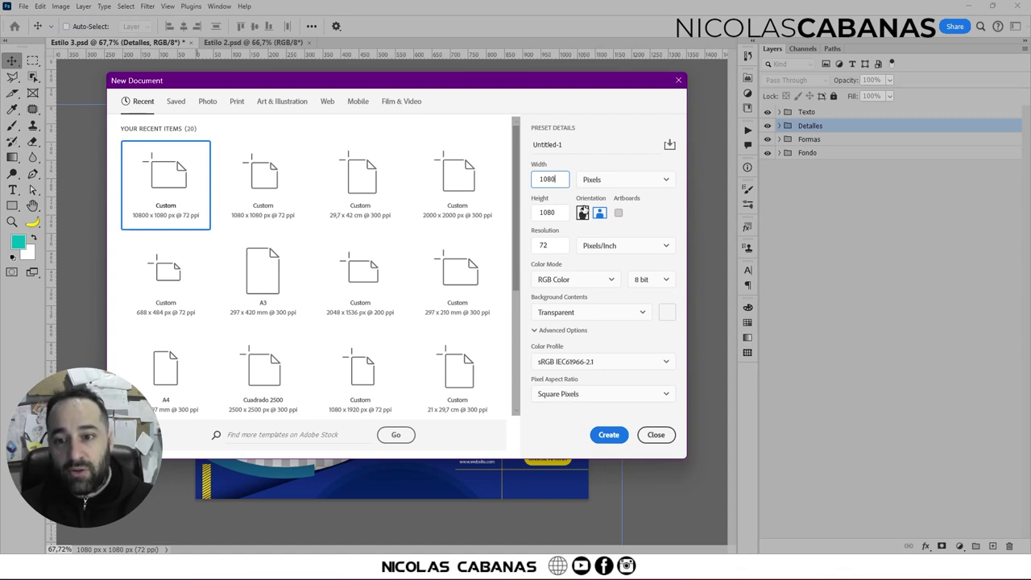
{"action": "left_click", "coordinate": [618, 213]}
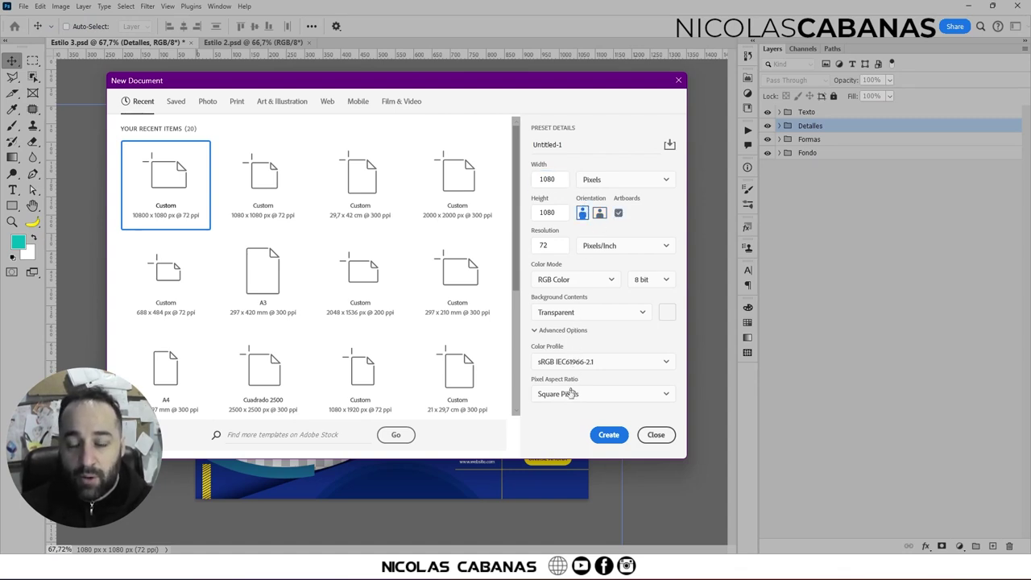
{"action": "left_click", "coordinate": [555, 313]}
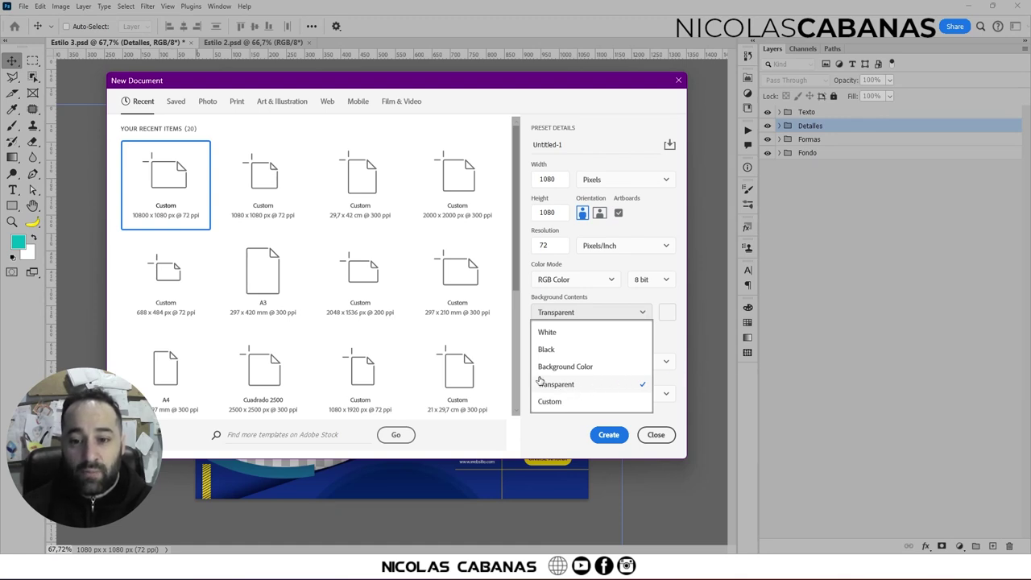
{"action": "left_click", "coordinate": [548, 332]}
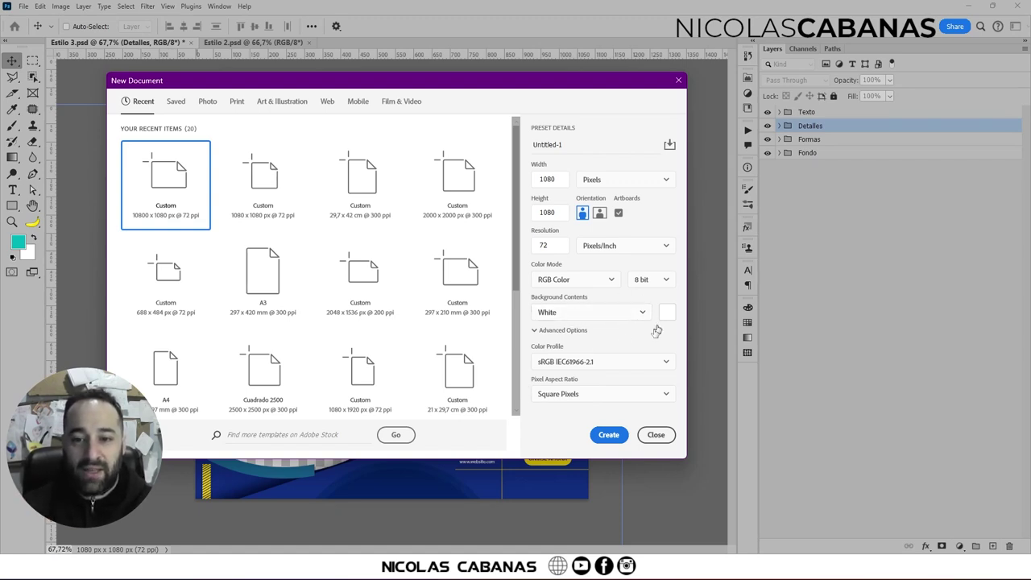
{"action": "left_click", "coordinate": [610, 435]}
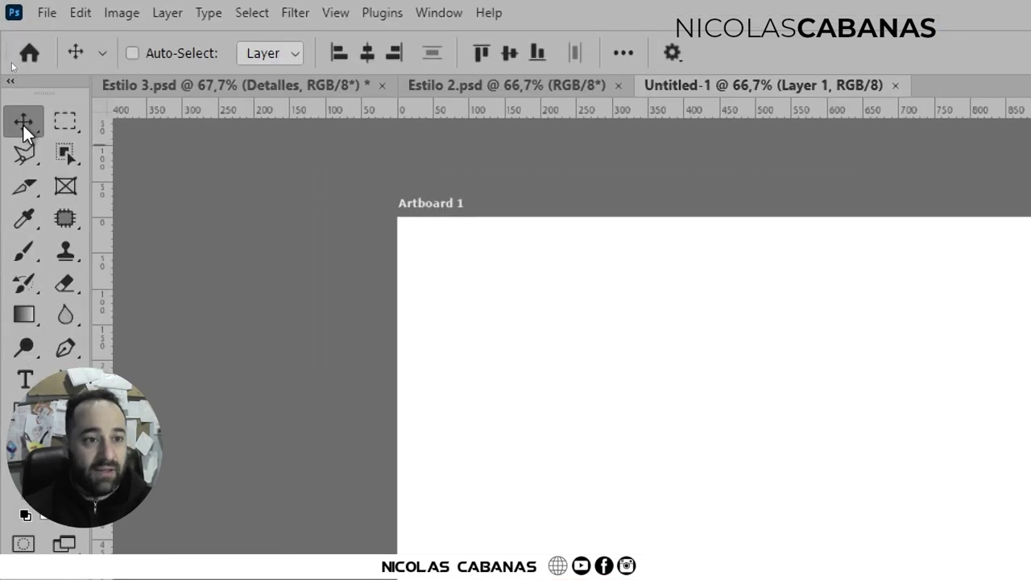
Set Artboard 1's background to Transparent using the Artboard Tool.
{"action": "right_click", "coordinate": [23, 123]}
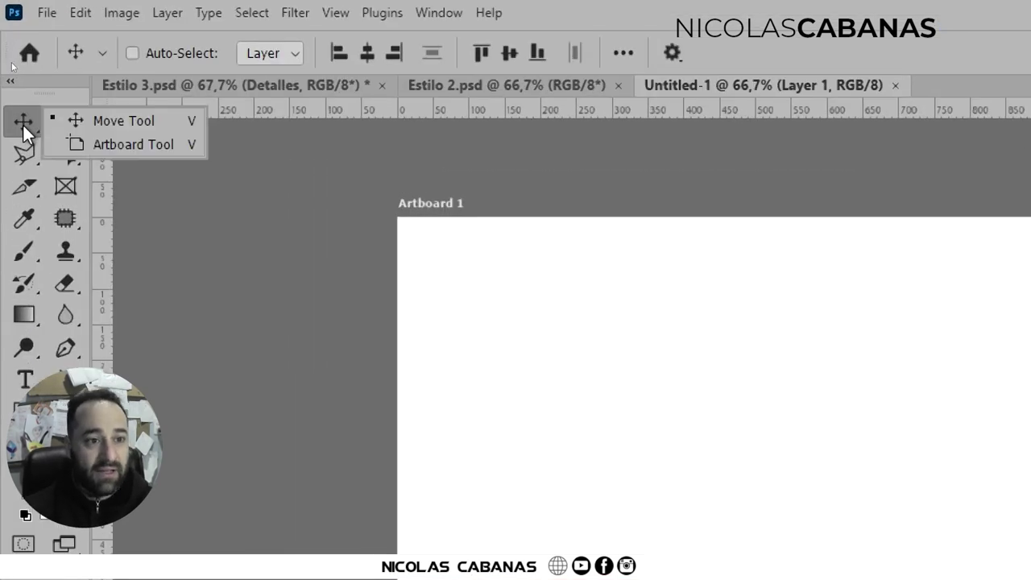
{"action": "left_click", "coordinate": [137, 144]}
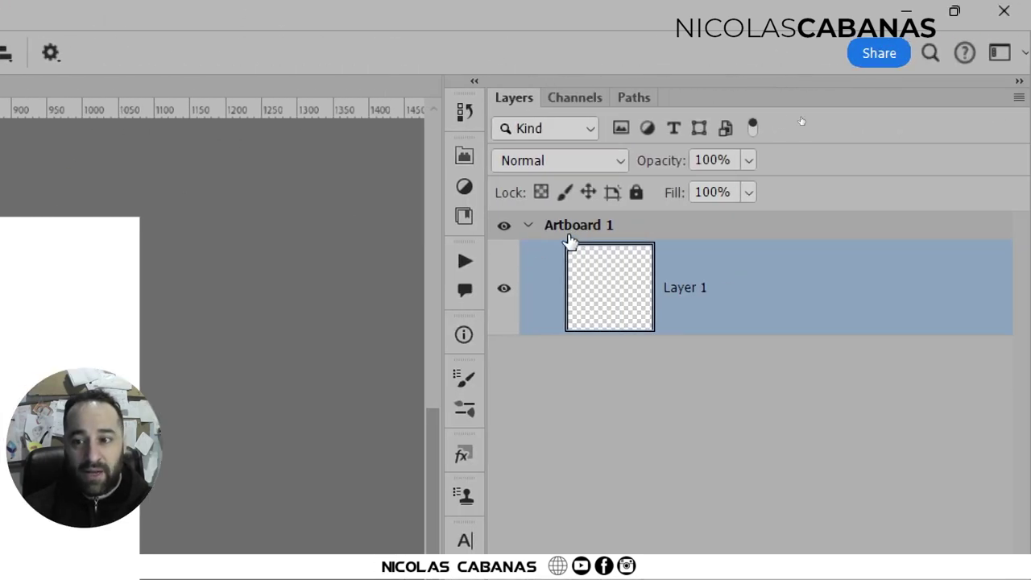
{"action": "left_click", "coordinate": [579, 225]}
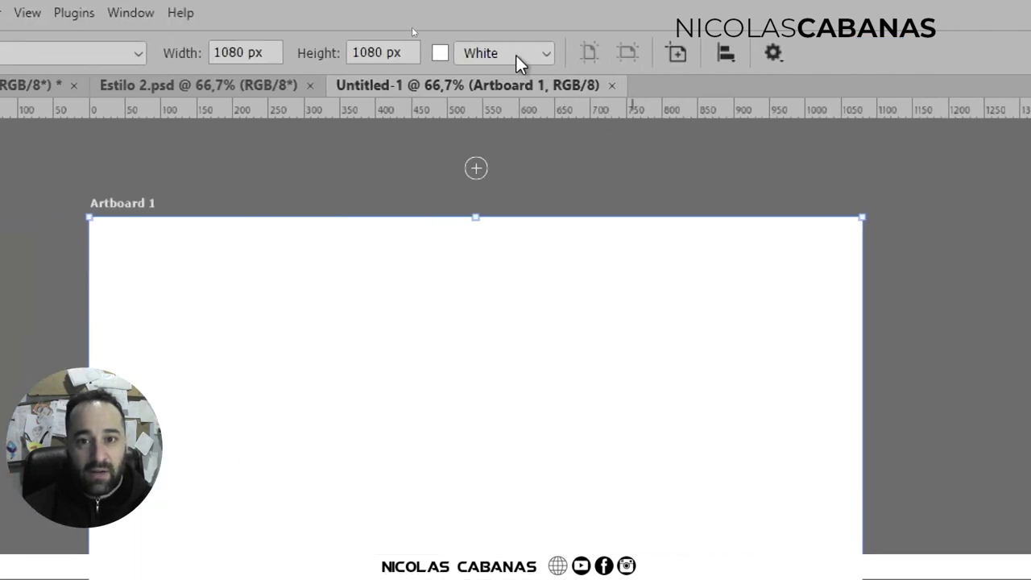
{"action": "left_click", "coordinate": [515, 55]}
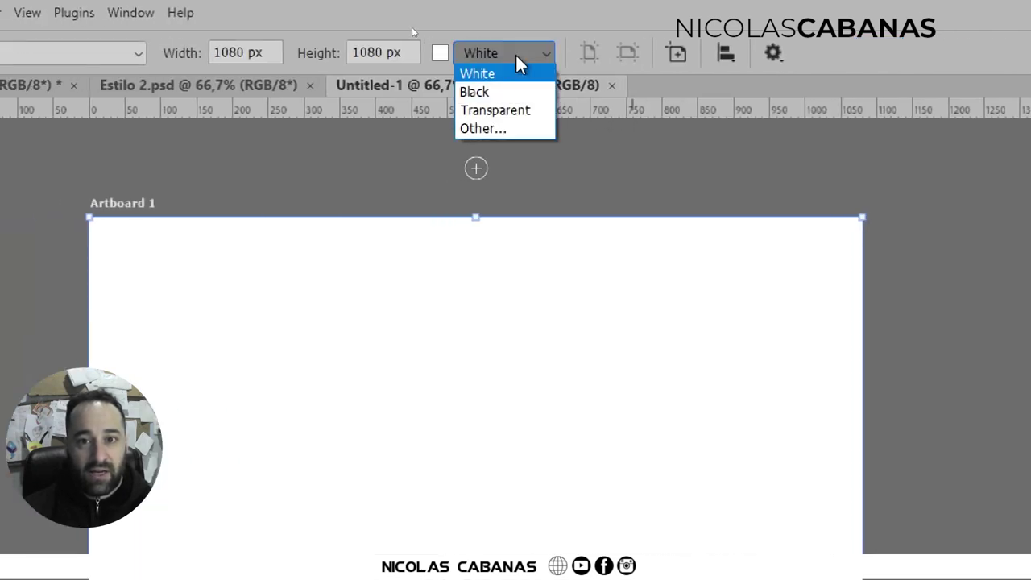
{"action": "left_click", "coordinate": [518, 112]}
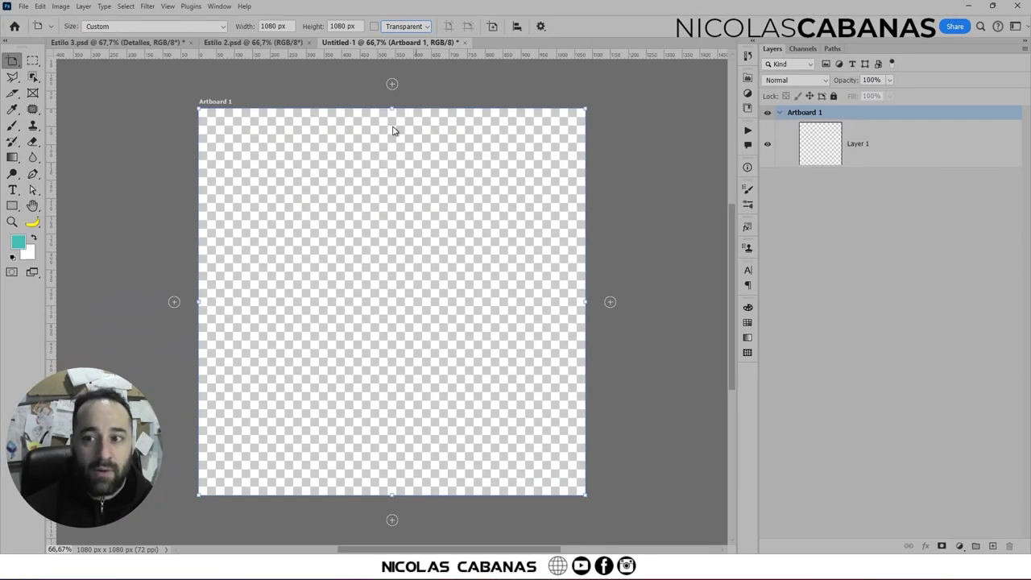
Return to Estilo 3, restore the Move Tool and deselect the Detalles group.
{"action": "left_click", "coordinate": [155, 42]}
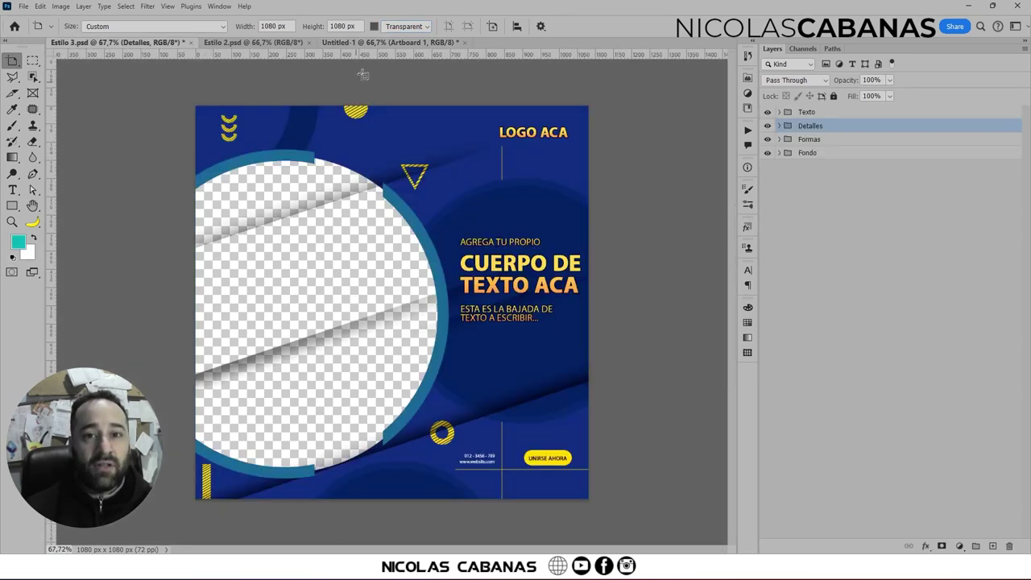
{"action": "left_click", "coordinate": [382, 42]}
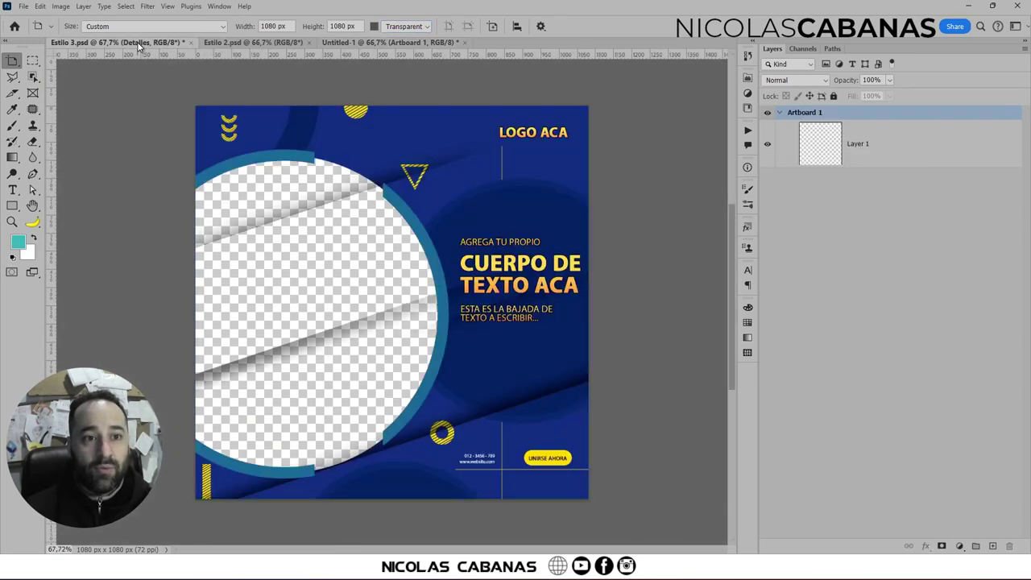
{"action": "left_click", "coordinate": [149, 42]}
{"action": "right_click", "coordinate": [15, 63]}
{"action": "left_click", "coordinate": [55, 62]}
{"action": "left_click", "coordinate": [856, 208]}
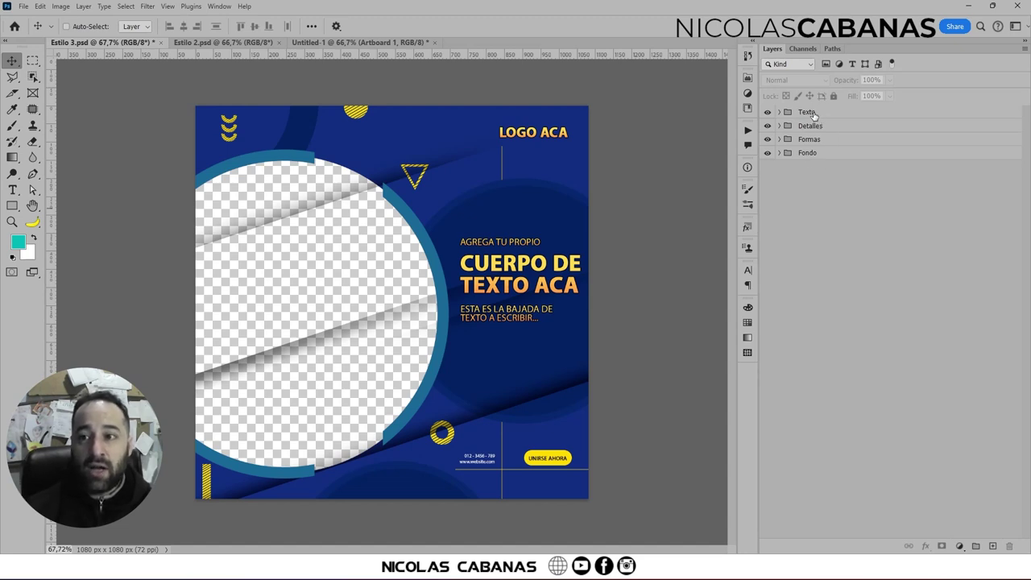
Select all four Estilo 3 layer groups with Select > All Layers.
{"action": "left_click", "coordinate": [812, 114]}
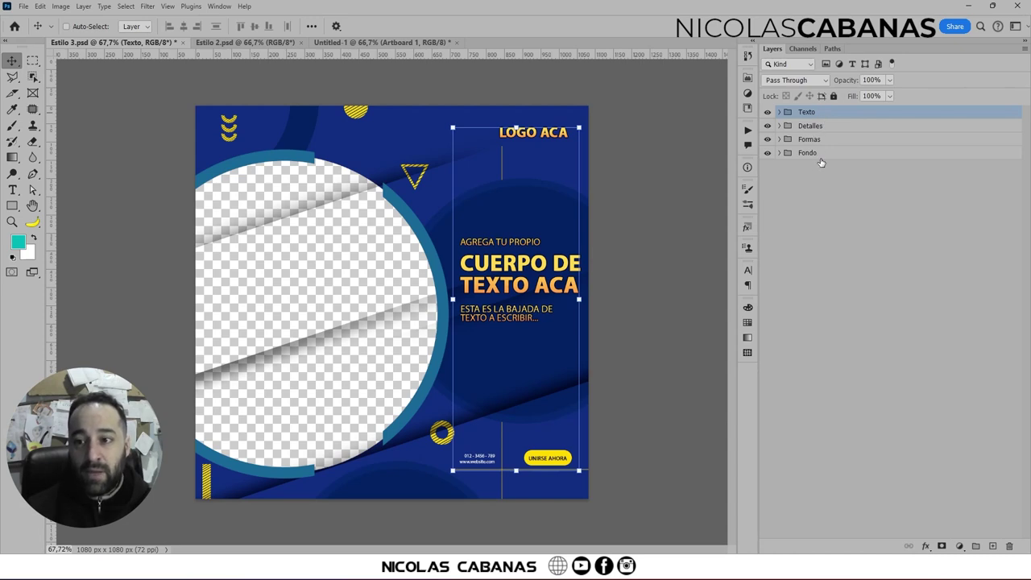
{"action": "left_click", "coordinate": [822, 153], "text": "shift"}
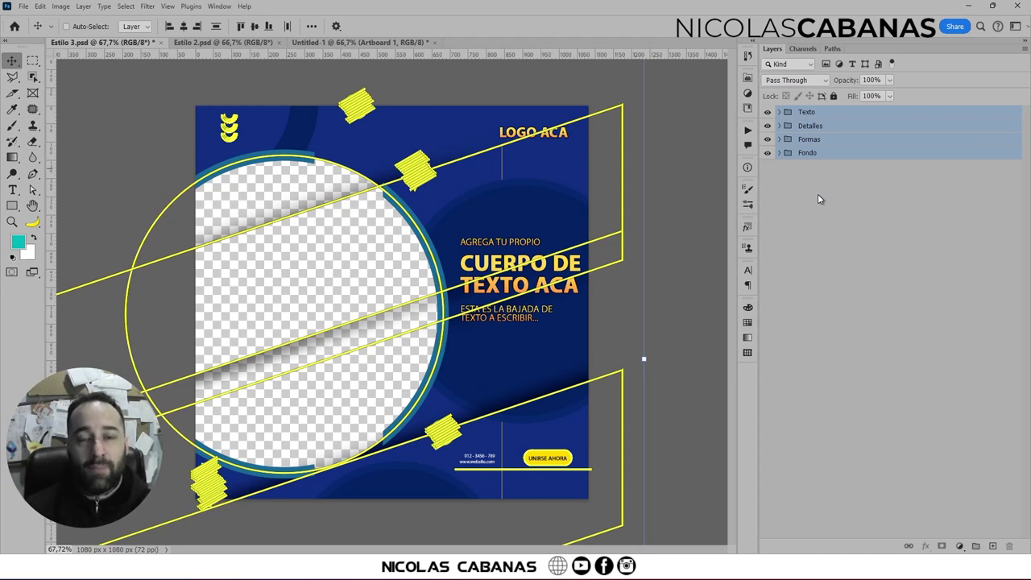
{"action": "left_click", "coordinate": [818, 194]}
{"action": "left_click", "coordinate": [124, 6]}
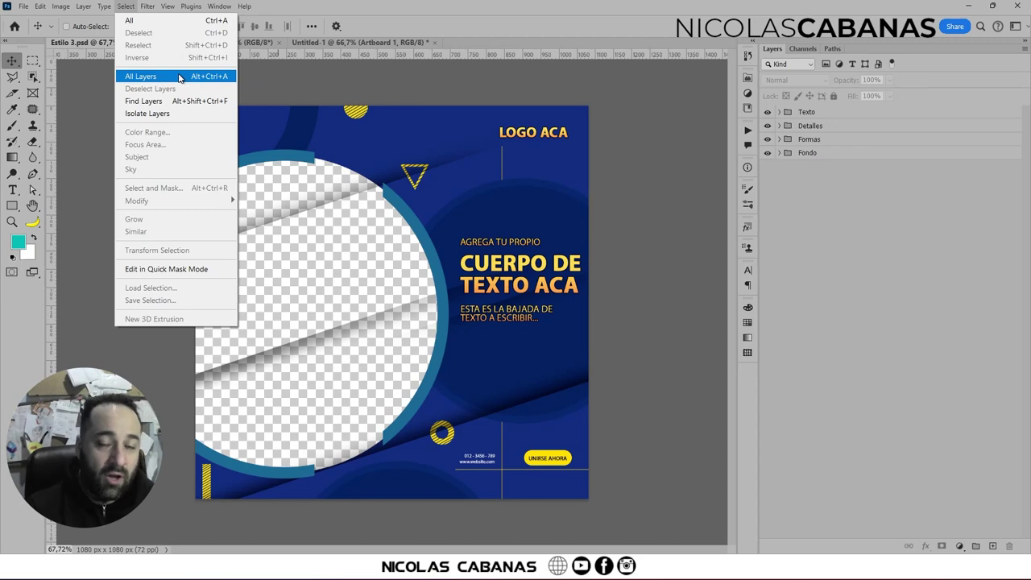
{"action": "left_click", "coordinate": [181, 77]}
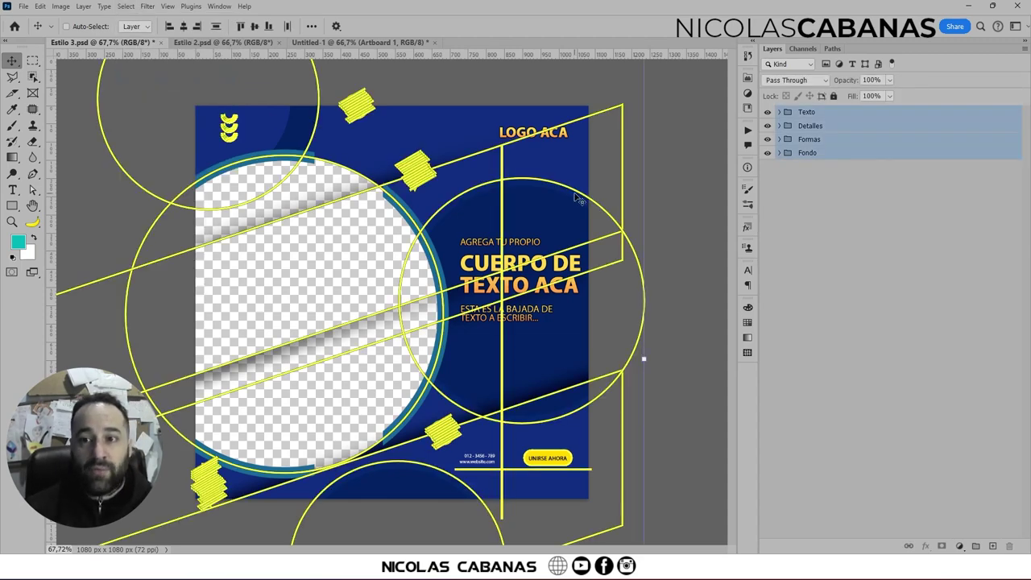
{"action": "left_click", "coordinate": [375, 43]}
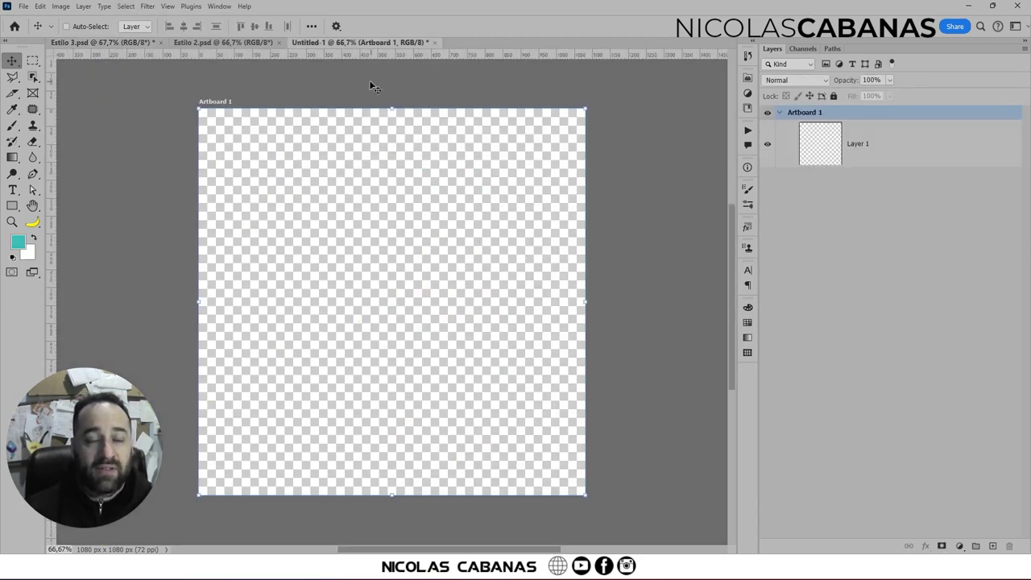
{"action": "left_click", "coordinate": [117, 43]}
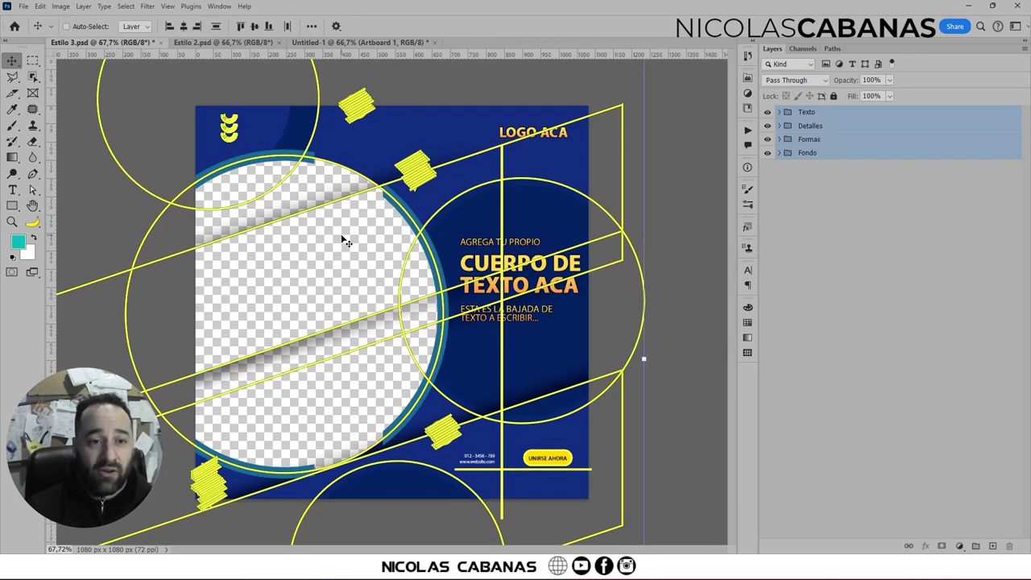
{"action": "left_click", "coordinate": [84, 6]}
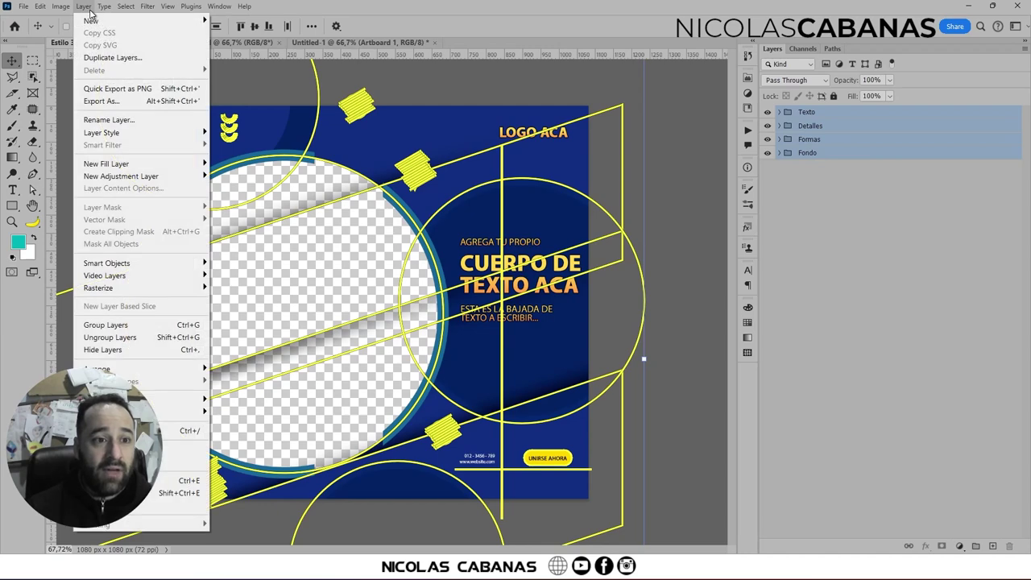
Duplicate Texto, Detalles, Formas and Fondo into Untitled-1's Artboard 1 and view them.
{"action": "left_click", "coordinate": [149, 61]}
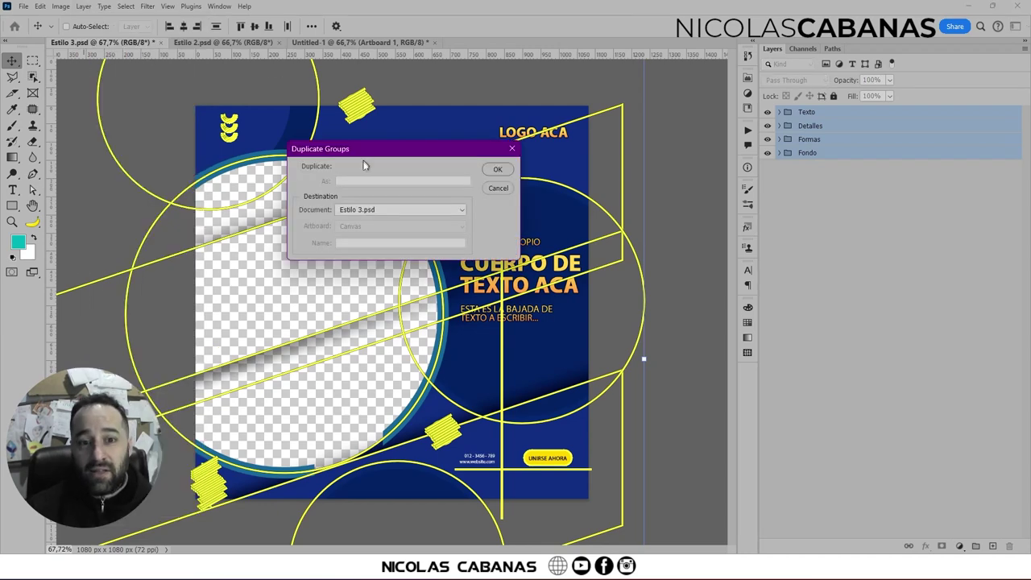
{"action": "left_click", "coordinate": [351, 210]}
{"action": "left_click", "coordinate": [377, 240]}
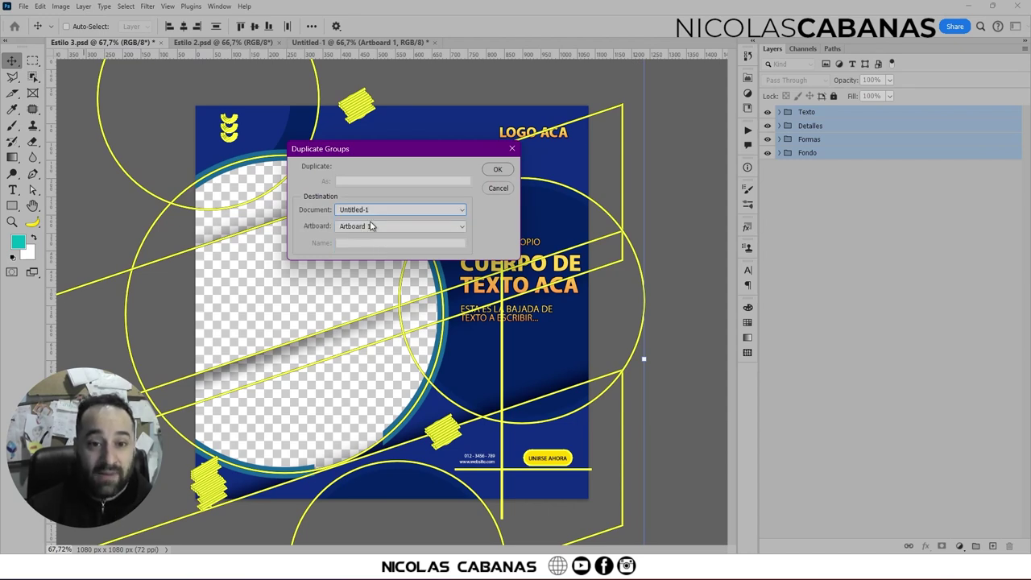
{"action": "left_click", "coordinate": [489, 169]}
{"action": "left_click", "coordinate": [359, 43]}
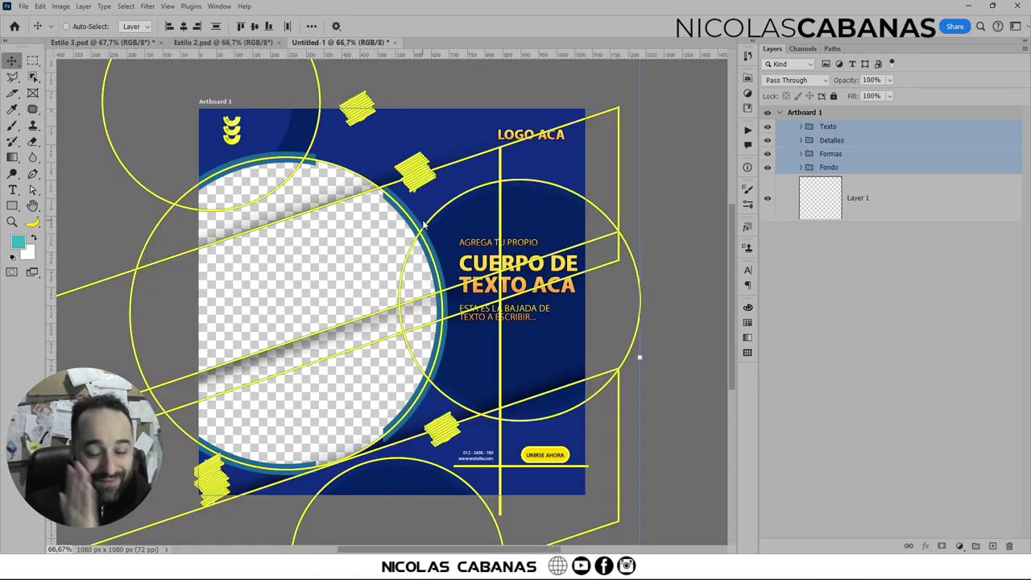
{"action": "left_click", "coordinate": [885, 213]}
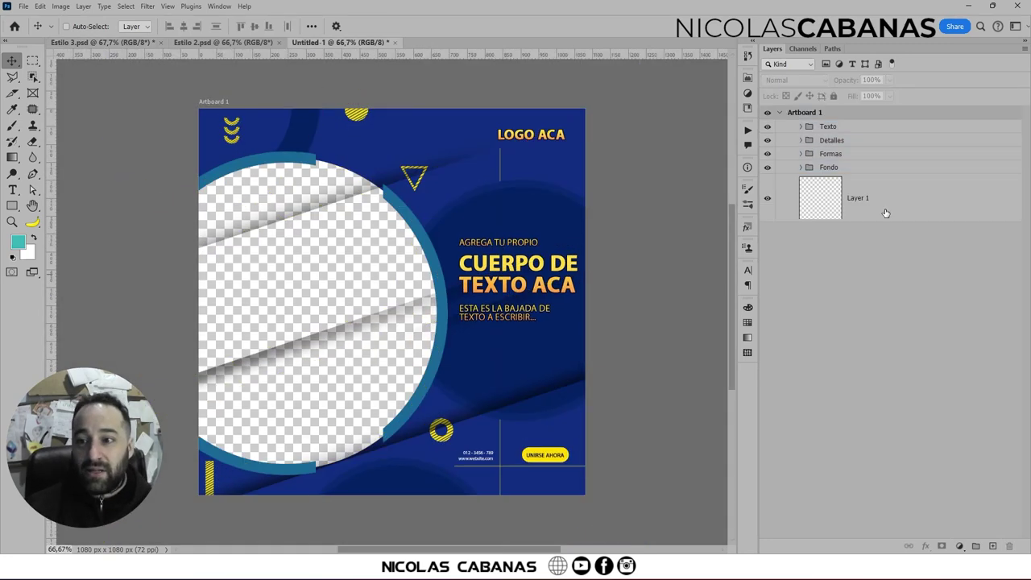
Delete the empty Layer 1 and add a blank Artboard 2 right of Artboard 1.
{"action": "left_click_drag", "start_coordinate": [886, 213], "coordinate": [1010, 546]}
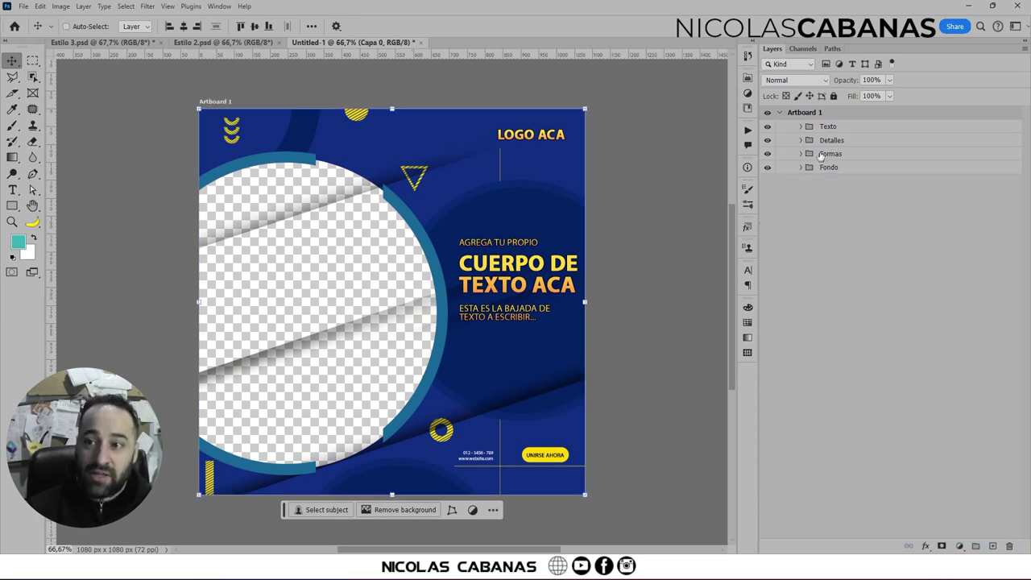
{"action": "left_click", "coordinate": [830, 113]}
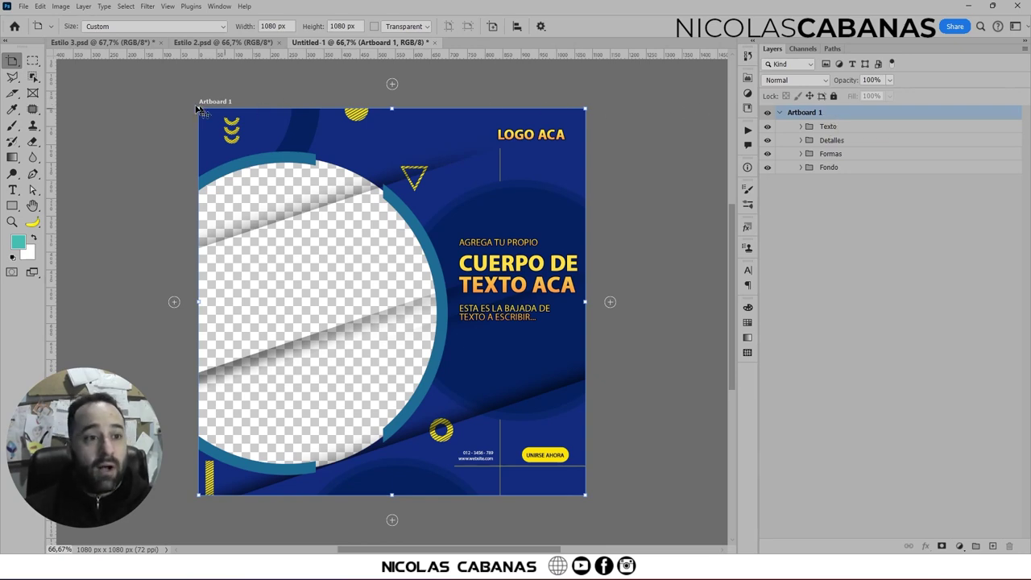
{"action": "right_click", "coordinate": [12, 63]}
{"action": "left_click", "coordinate": [47, 73]}
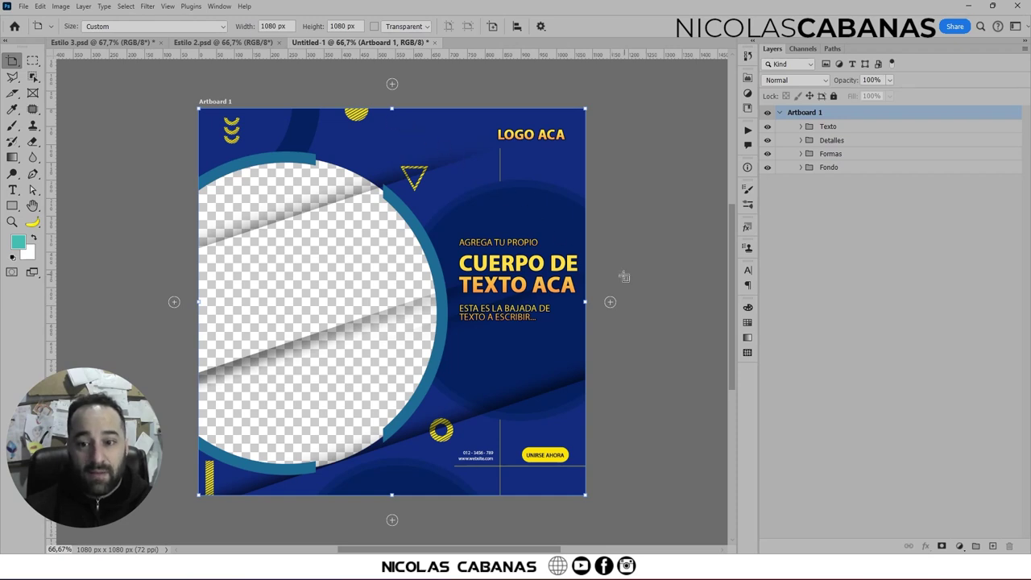
{"action": "left_click", "coordinate": [610, 302]}
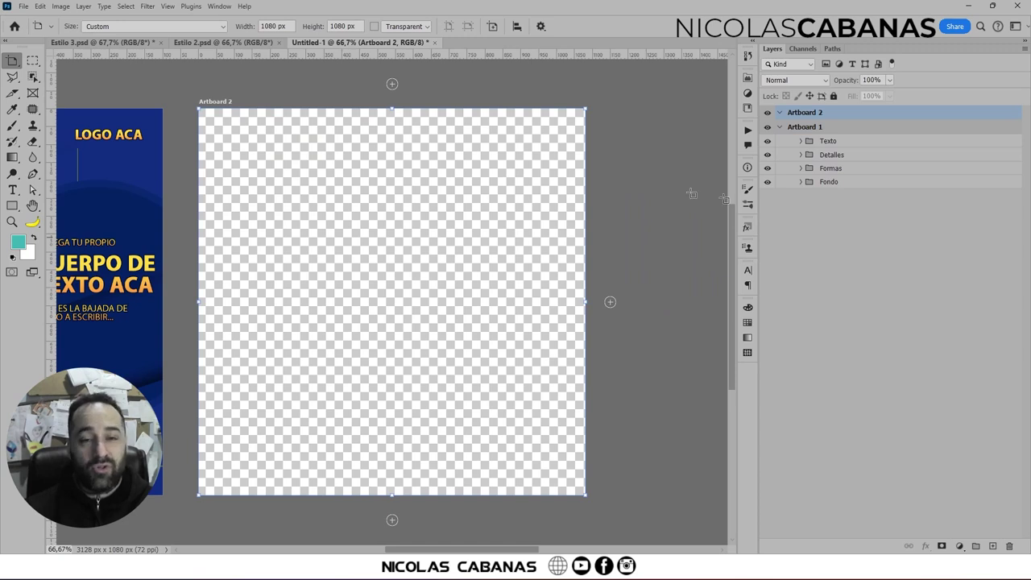
{"action": "left_click", "coordinate": [229, 44]}
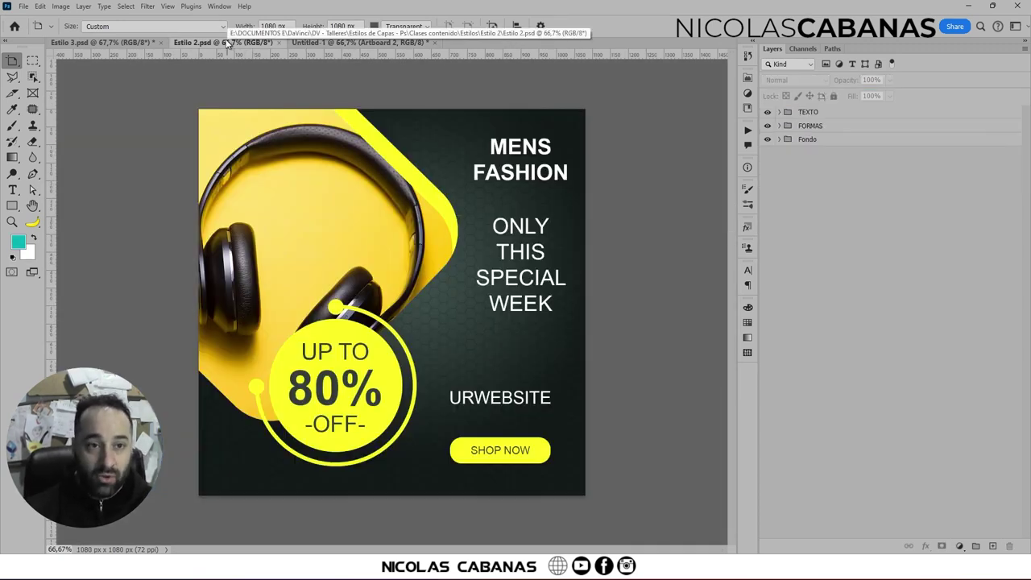
Select all layers of the Estilo 2 Mens Fashion design.
{"action": "left_click", "coordinate": [83, 7]}
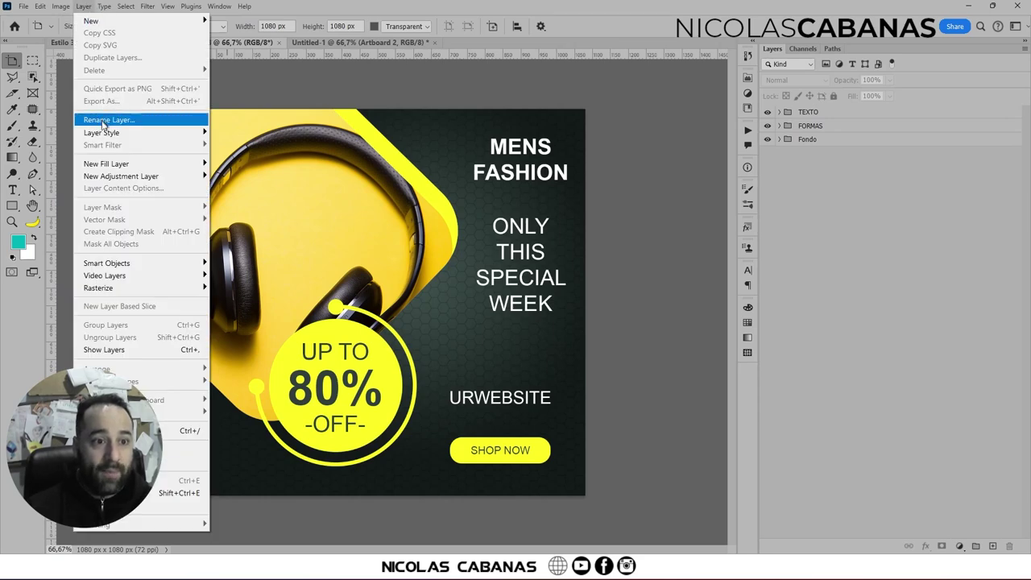
{"action": "left_click", "coordinate": [126, 6]}
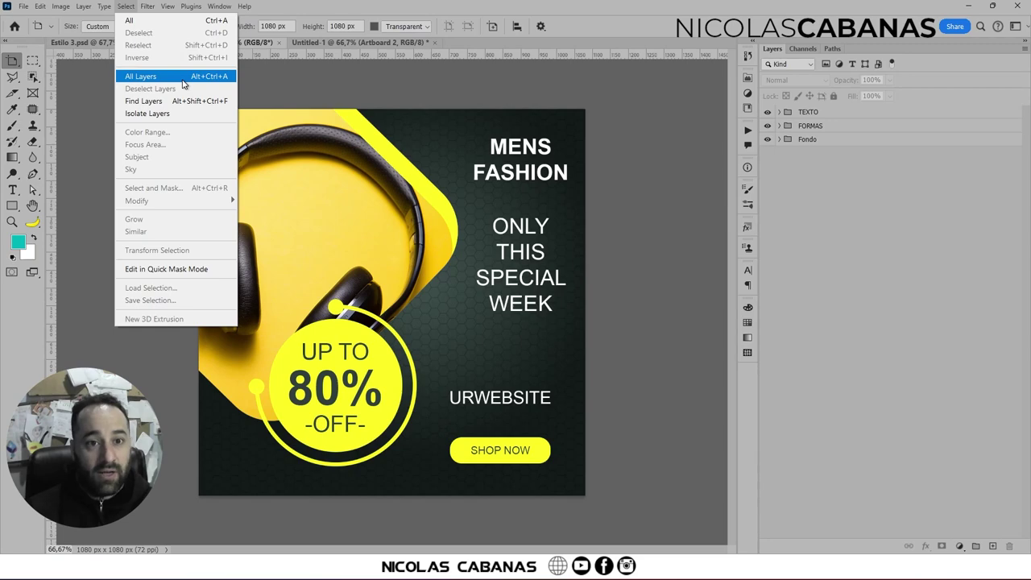
{"action": "left_click", "coordinate": [182, 80]}
Duplicate the TEXTO, FORMAS and Fondo groups into Untitled-1's Artboard 2.
{"action": "left_click", "coordinate": [84, 7]}
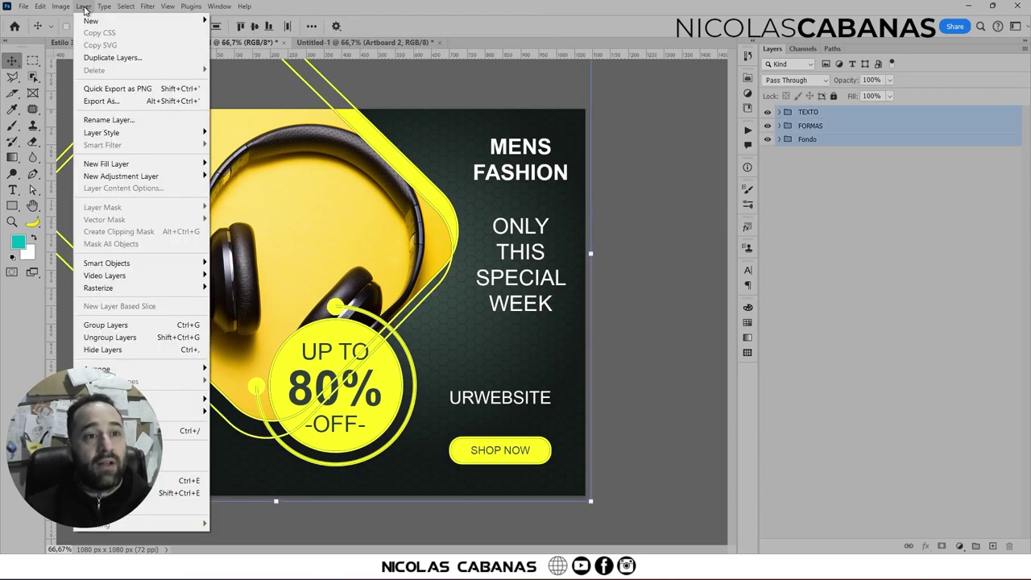
{"action": "left_click", "coordinate": [126, 60]}
{"action": "left_click", "coordinate": [386, 210]}
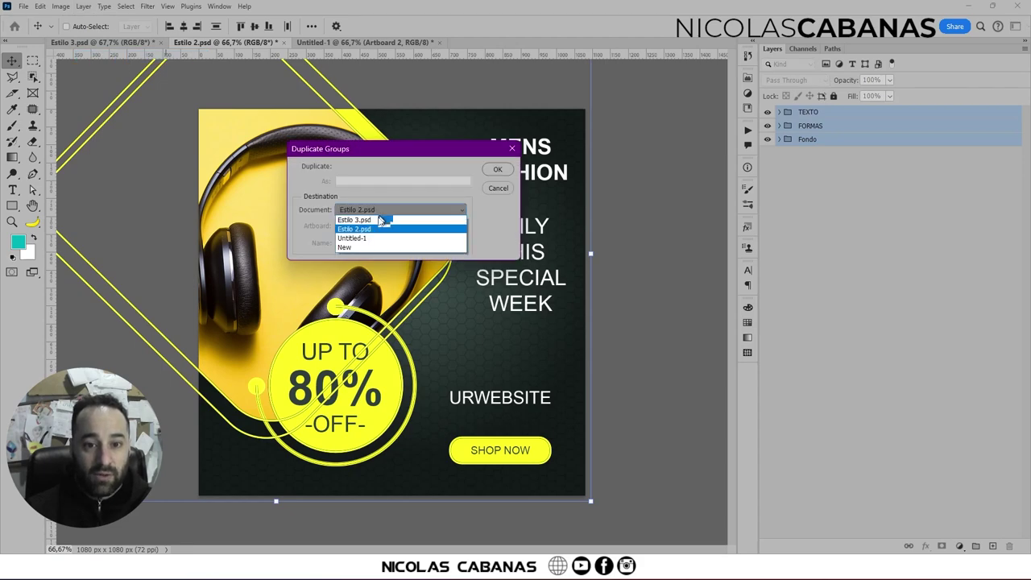
{"action": "left_click", "coordinate": [368, 239]}
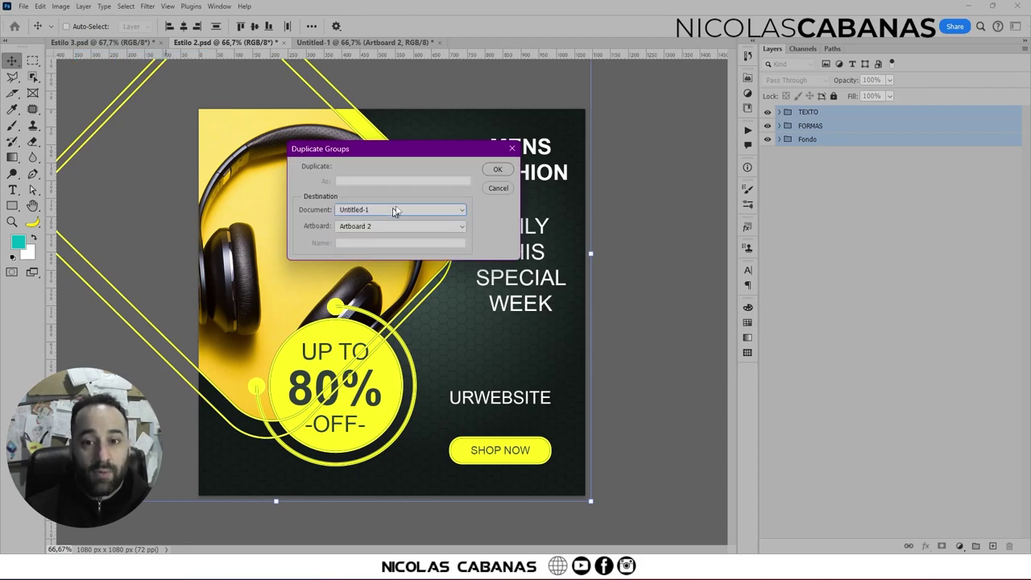
{"action": "left_click", "coordinate": [497, 170]}
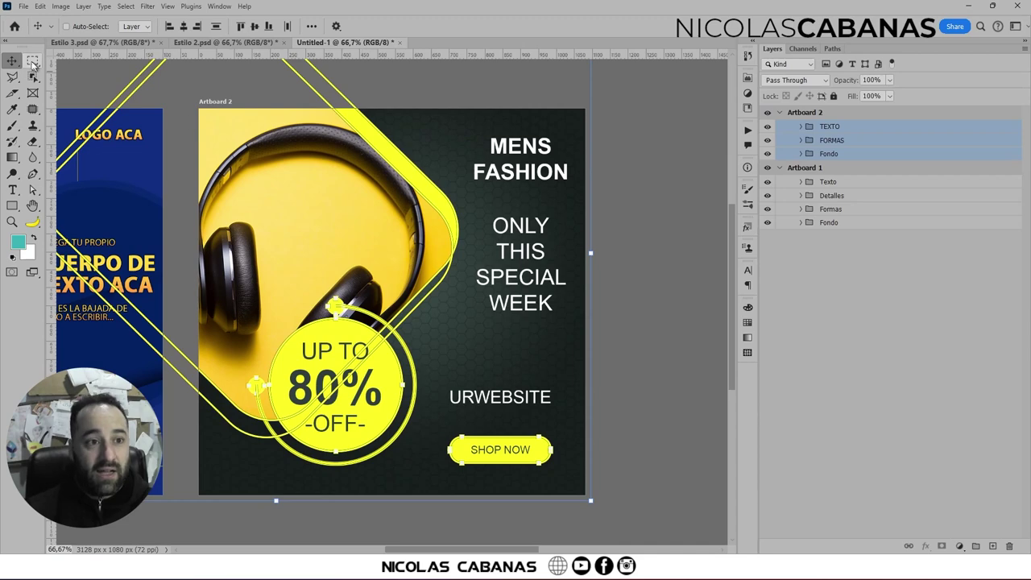
{"action": "scroll", "coordinate": [339, 250], "scroll_direction": "down", "scroll_amount": 3}
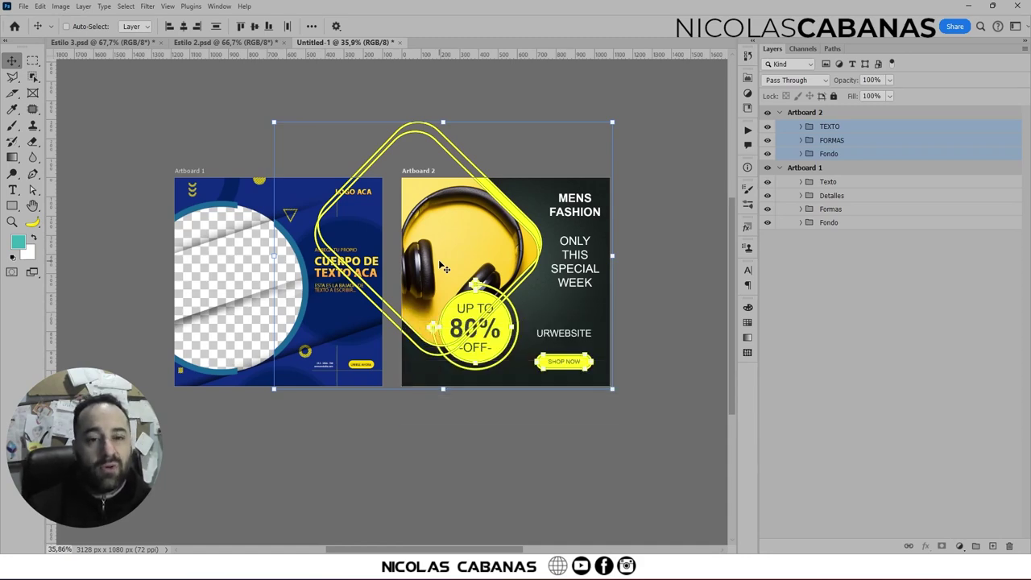
{"action": "left_click", "coordinate": [107, 42]}
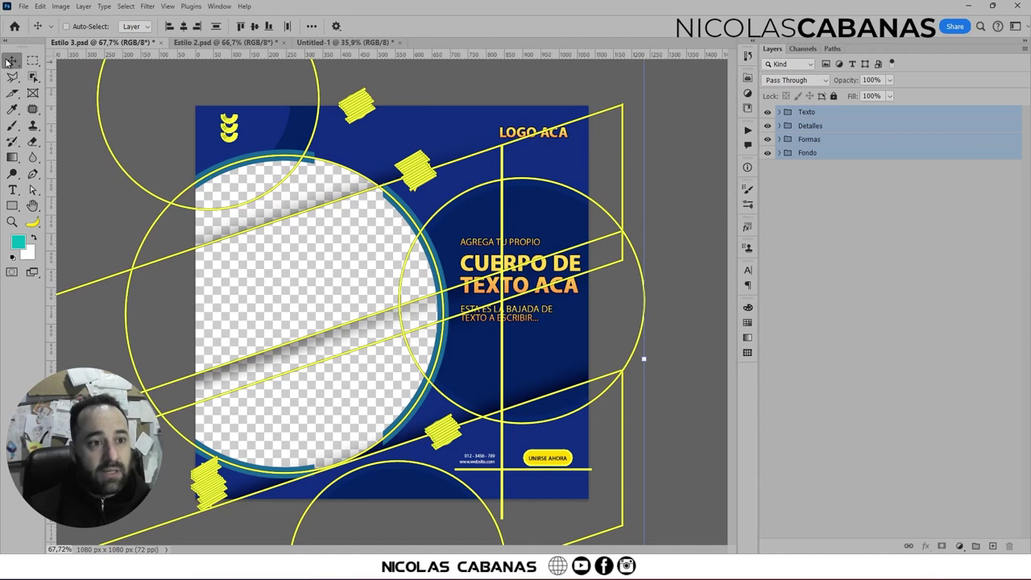
Deselect and inspect Estilo 3's Texto and Formas groups, then dismiss the Layers panel menu.
{"action": "left_click", "coordinate": [883, 249]}
{"action": "scroll", "coordinate": [520, 242], "scroll_direction": "down", "scroll_amount": 2}
{"action": "scroll", "coordinate": [520, 242], "scroll_direction": "down", "scroll_amount": 1}
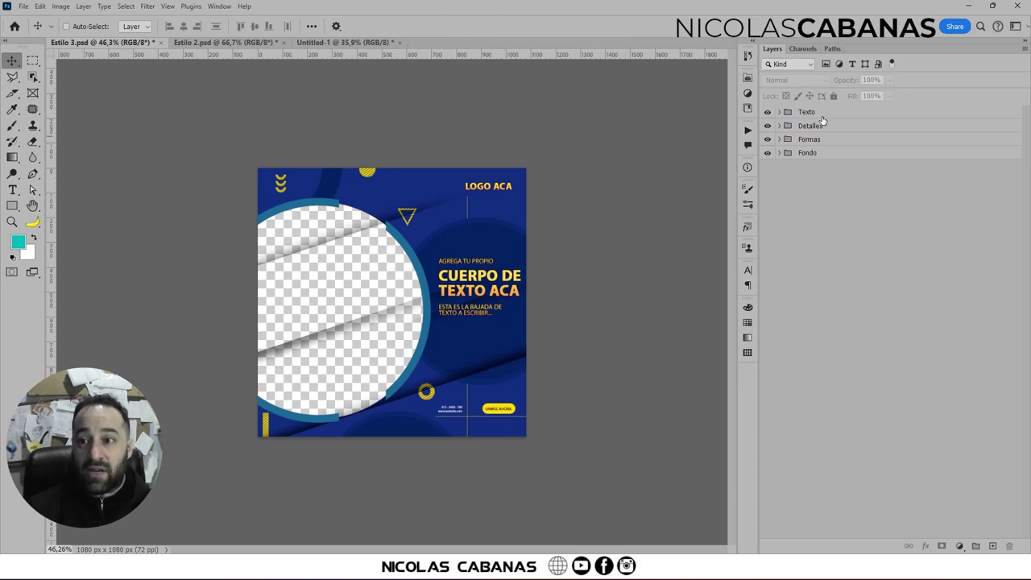
{"action": "left_click", "coordinate": [821, 115]}
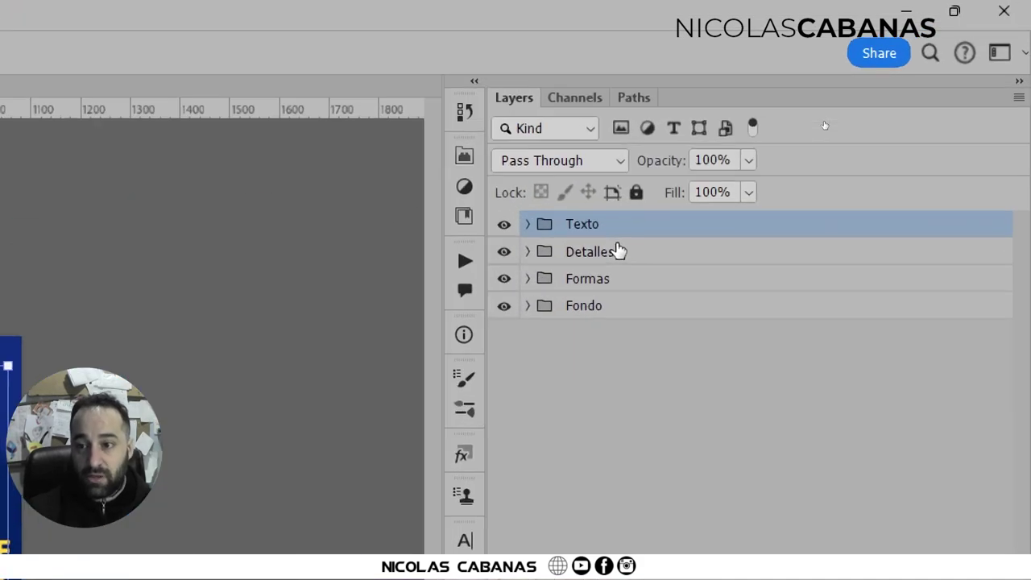
{"action": "left_click", "coordinate": [665, 299]}
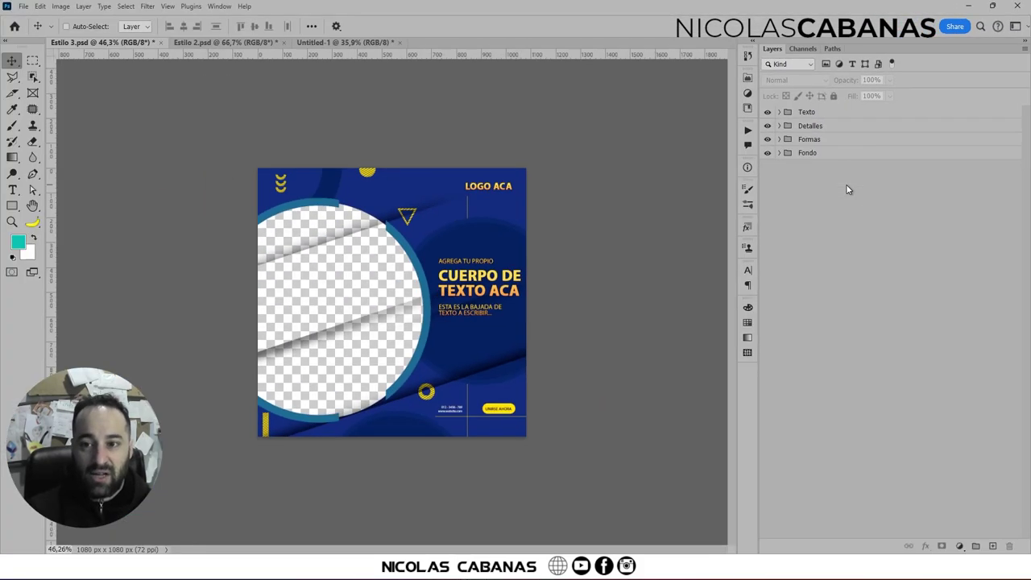
{"action": "left_click", "coordinate": [814, 139]}
{"action": "left_click", "coordinate": [125, 7]}
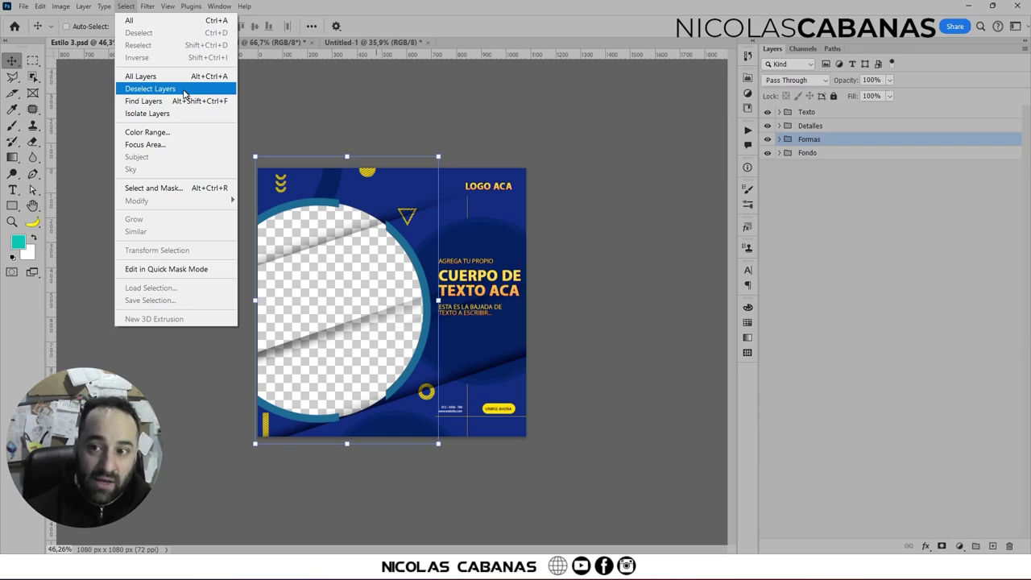
{"action": "left_click", "coordinate": [1025, 51]}
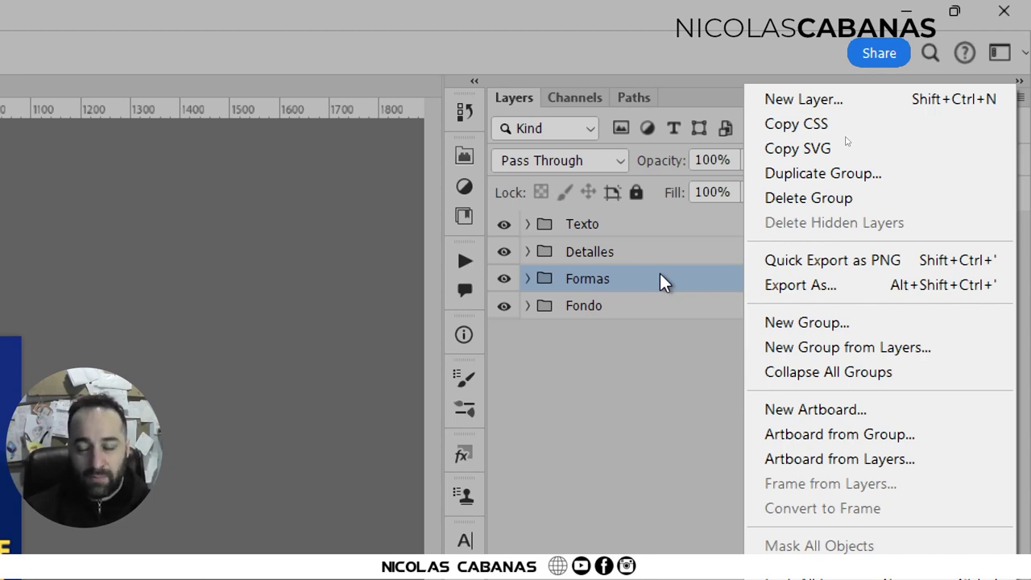
{"action": "left_click", "coordinate": [660, 280]}
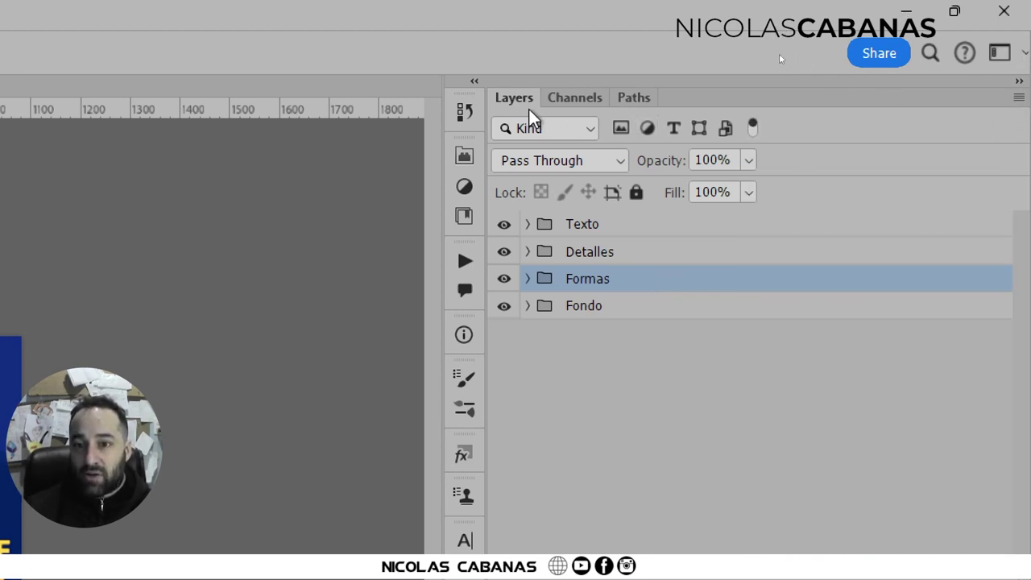
Wrap Estilo 3's groups in a new 1080×1080 px Artboard 1 via the Layers menu.
{"action": "left_click", "coordinate": [1017, 100]}
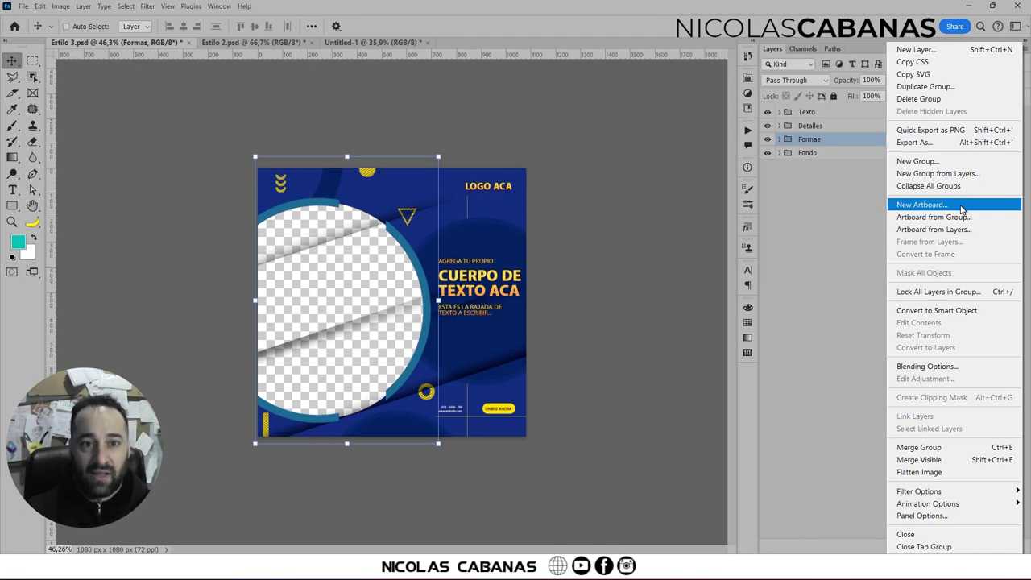
{"action": "left_click", "coordinate": [961, 206]}
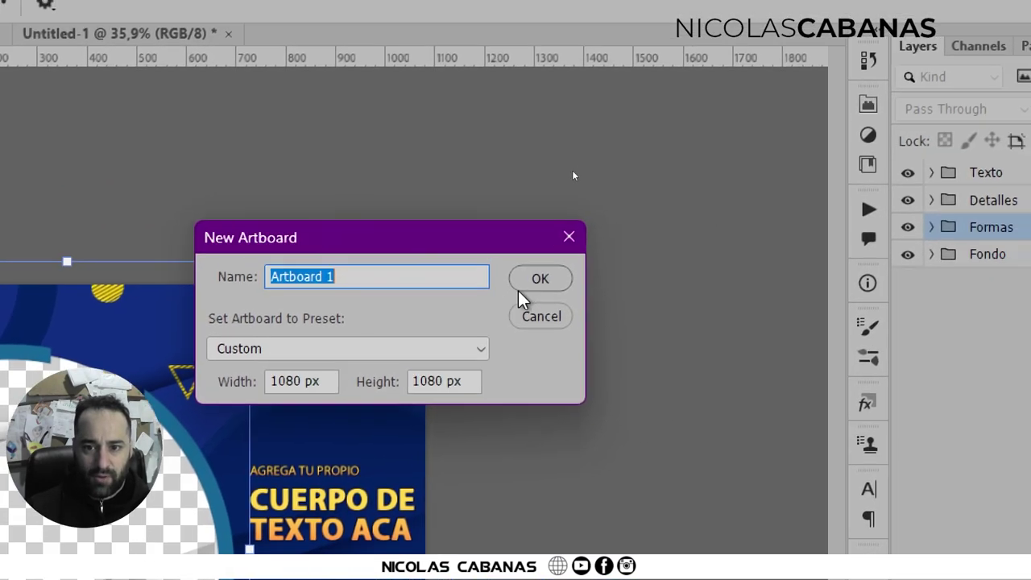
{"action": "left_click", "coordinate": [577, 168]}
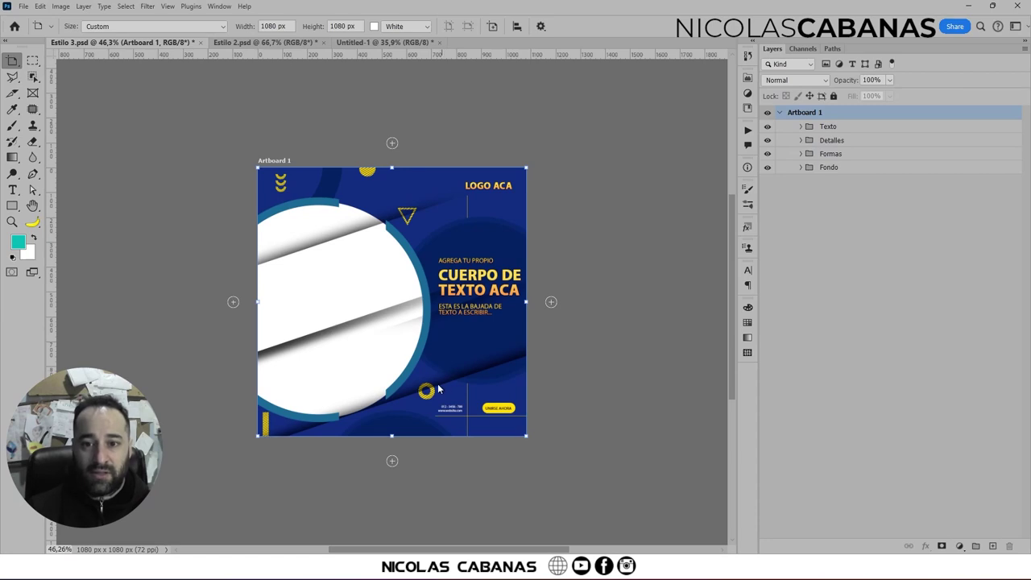
Add a blank white Artboard 2 to the right in Estilo 3.psd.
{"action": "left_click", "coordinate": [551, 302]}
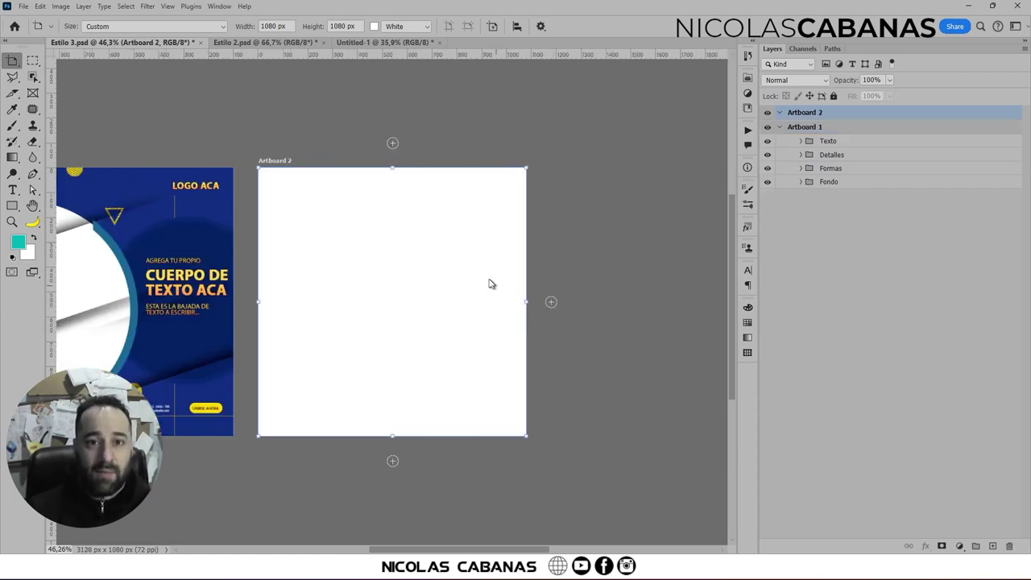
{"action": "left_click", "coordinate": [270, 43]}
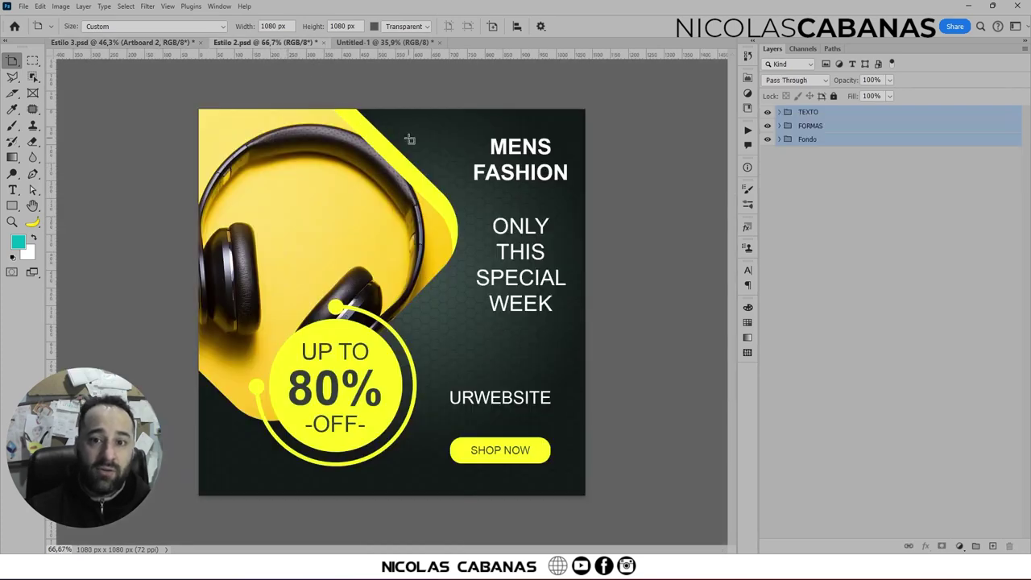
{"action": "key", "text": "ctrl+shift+Tab"}
{"action": "left_click_drag", "start_coordinate": [188, 164], "coordinate": [333, 146]}
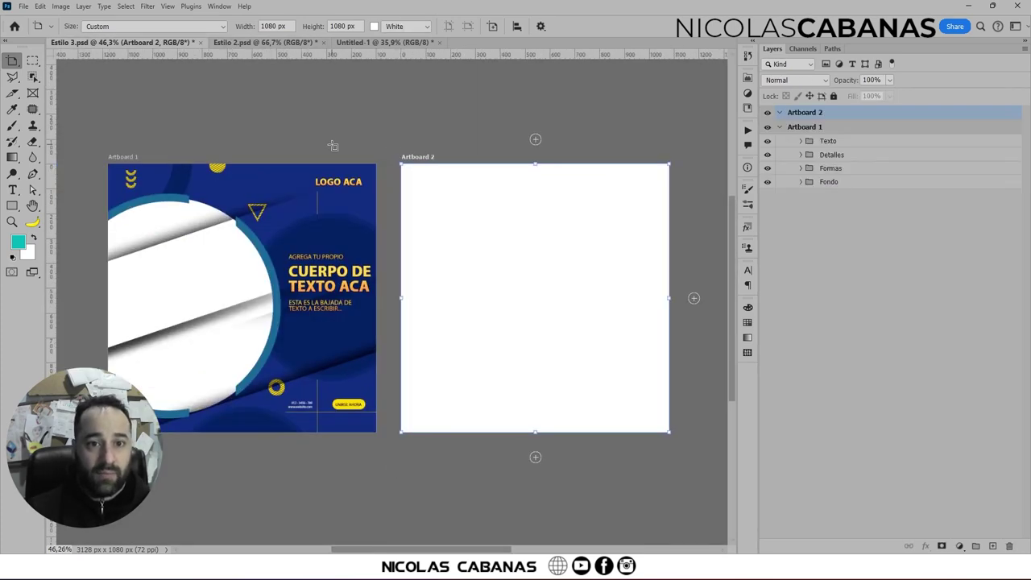
Return to Untitled-1, zoom in, and check its image size (3128 × 1080 px, 72 ppi).
{"action": "left_click", "coordinate": [354, 45]}
{"action": "scroll", "coordinate": [356, 222], "scroll_direction": "up", "scroll_amount": 2}
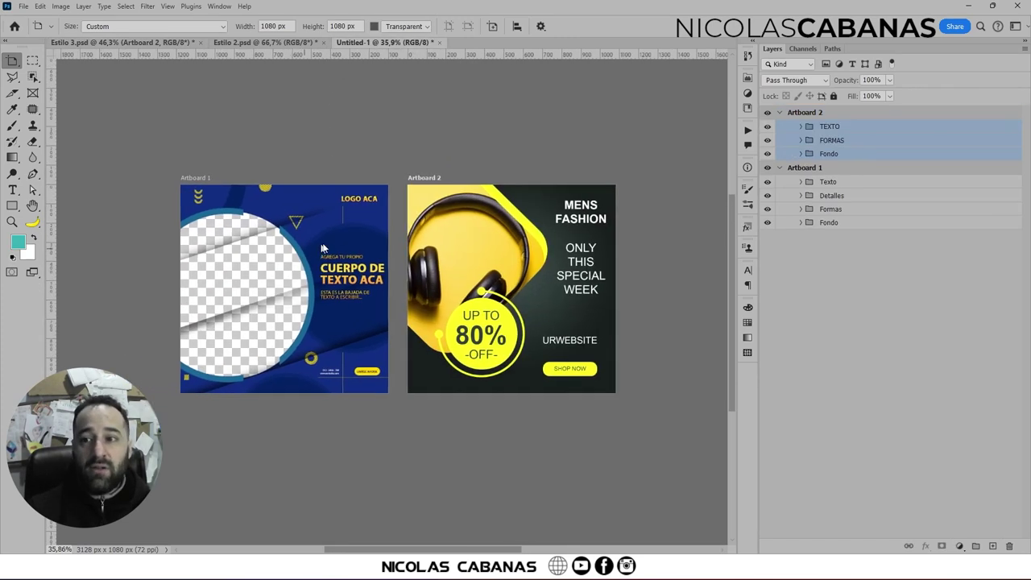
{"action": "scroll", "coordinate": [357, 223], "scroll_direction": "up", "scroll_amount": 1}
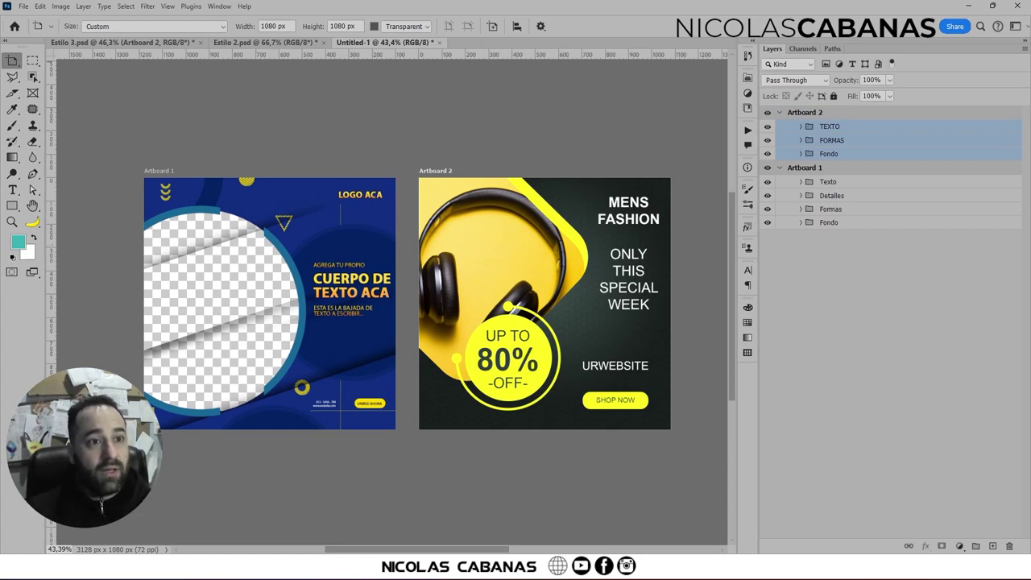
{"action": "left_click", "coordinate": [60, 6]}
{"action": "left_click", "coordinate": [105, 101]}
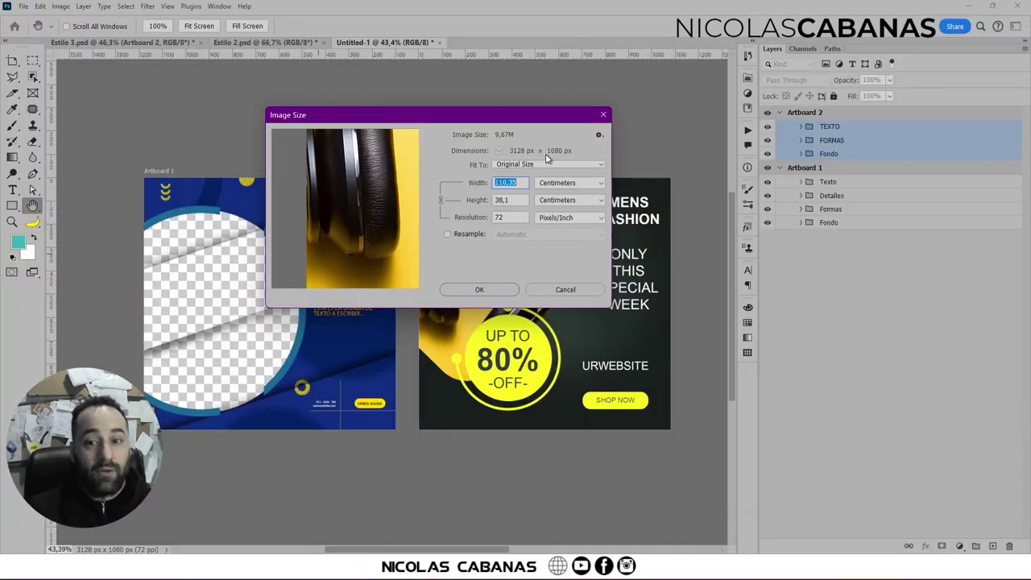
Cancel the Image Size dialog unchanged and select Artboard 1 in the Layers panel.
{"action": "left_click", "coordinate": [564, 292]}
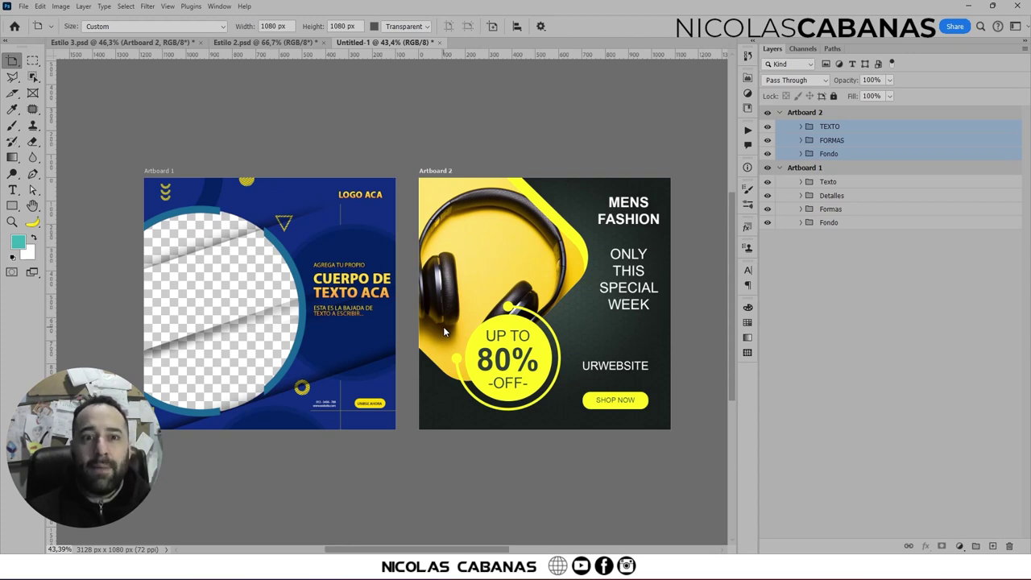
{"action": "left_click", "coordinate": [806, 168]}
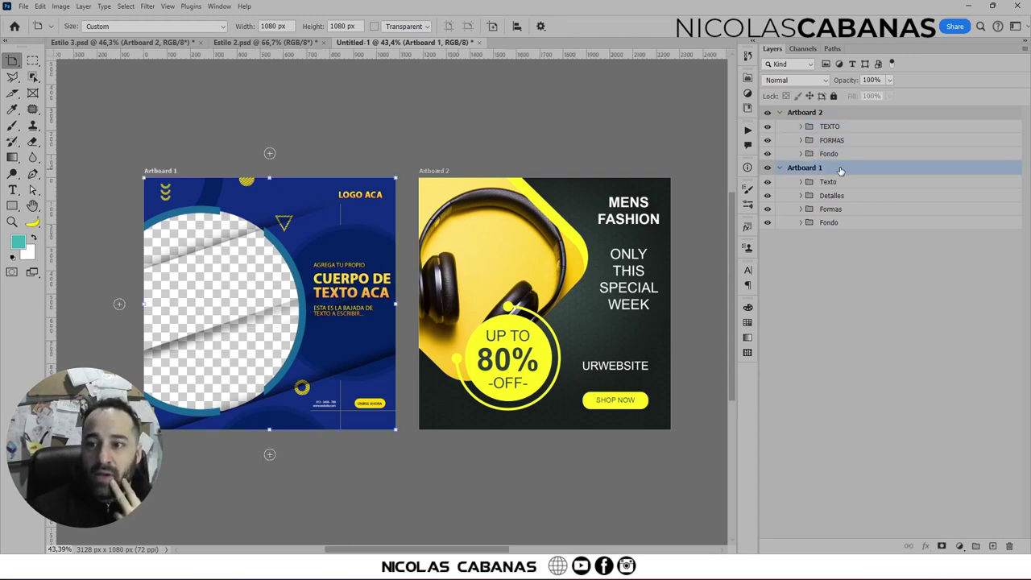
Ungroup Artboard 1 and Artboard 2 into plain layers.
{"action": "right_click", "coordinate": [853, 169]}
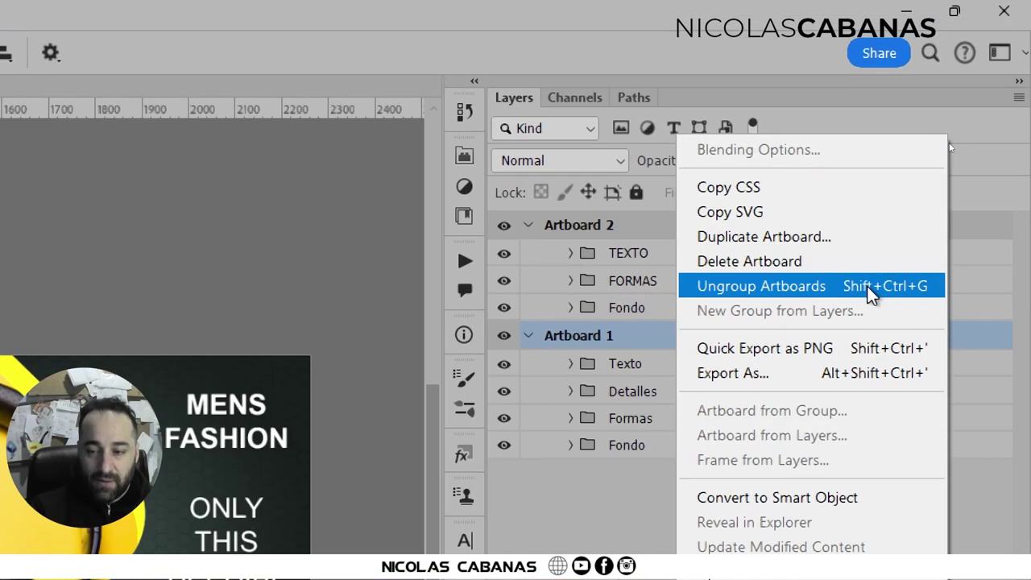
{"action": "left_click", "coordinate": [870, 291]}
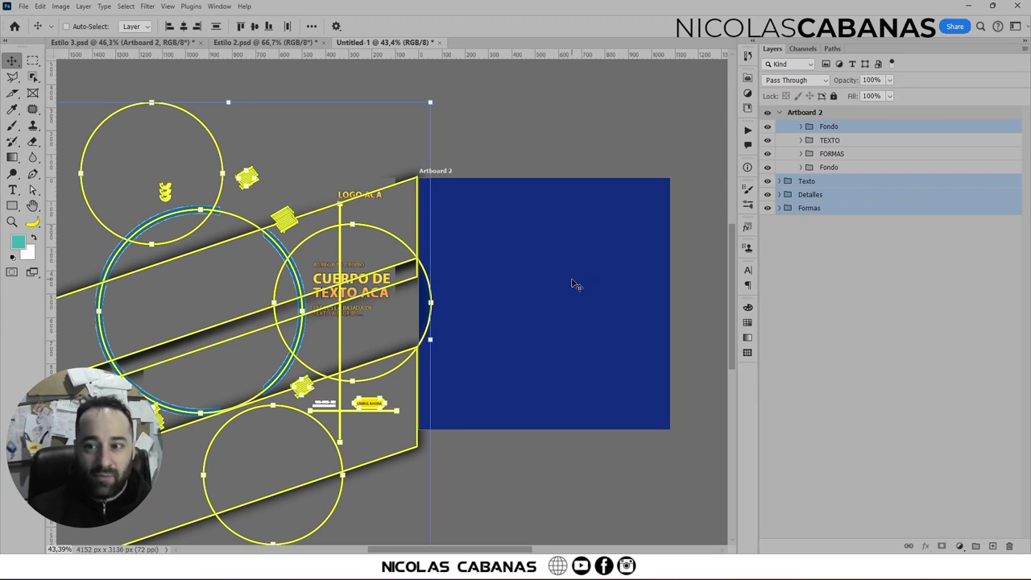
{"action": "right_click", "coordinate": [836, 117]}
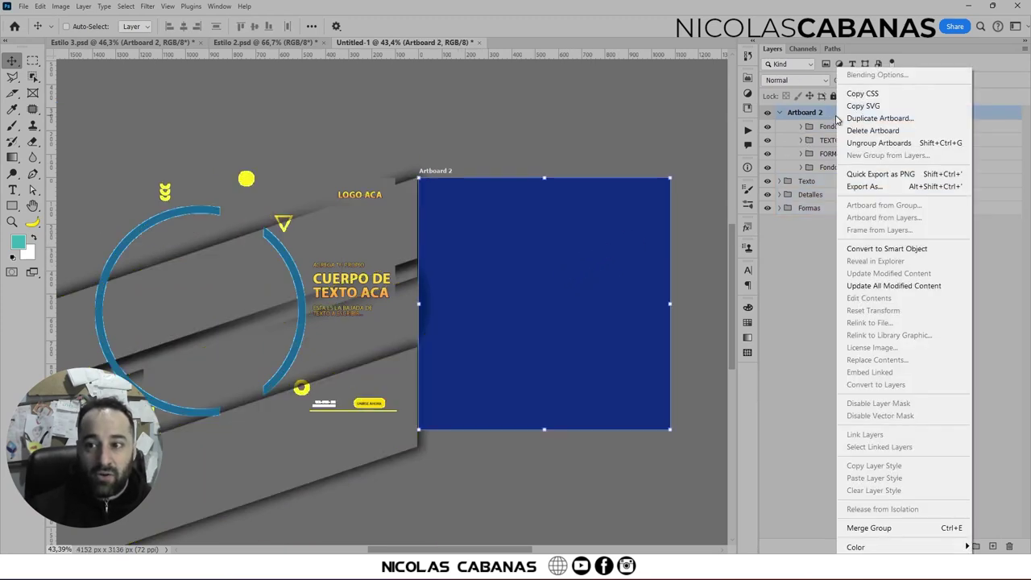
{"action": "left_click", "coordinate": [878, 142]}
{"action": "scroll", "coordinate": [547, 279], "scroll_direction": "down", "scroll_amount": 3}
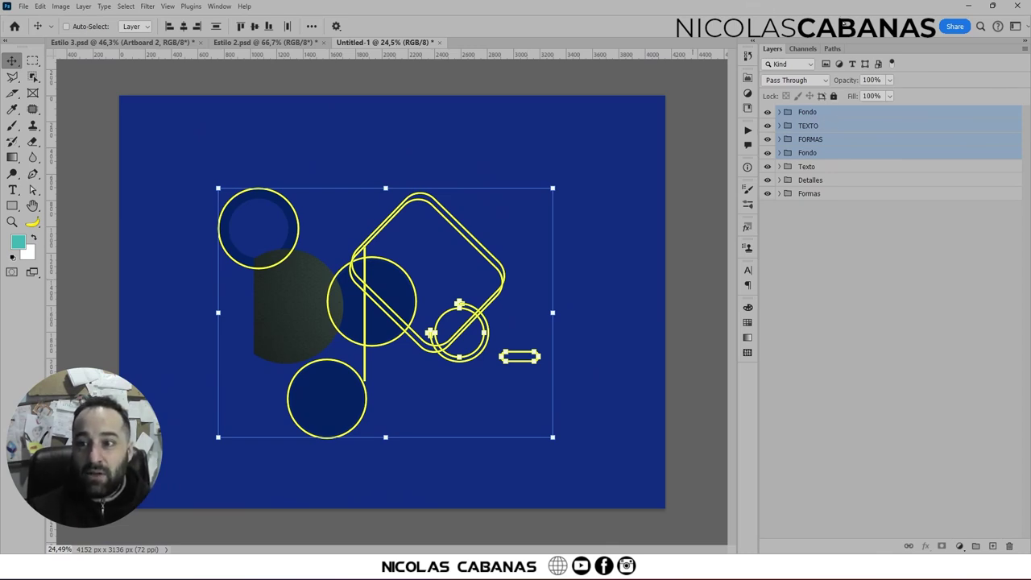
Group the former artboard layers into Group 1 and Group 2, checking each group's visibility.
{"action": "key", "text": "ctrl+g"}
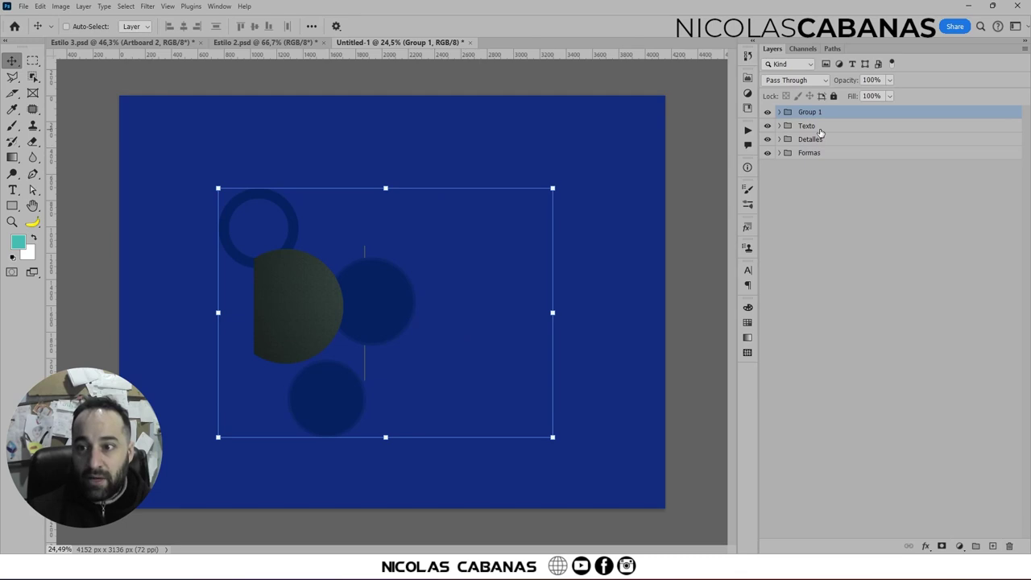
{"action": "left_click", "coordinate": [815, 126]}
{"action": "left_click", "coordinate": [821, 153], "text": "shift"}
{"action": "key", "text": "ctrl+g"}
{"action": "left_click", "coordinate": [767, 112]}
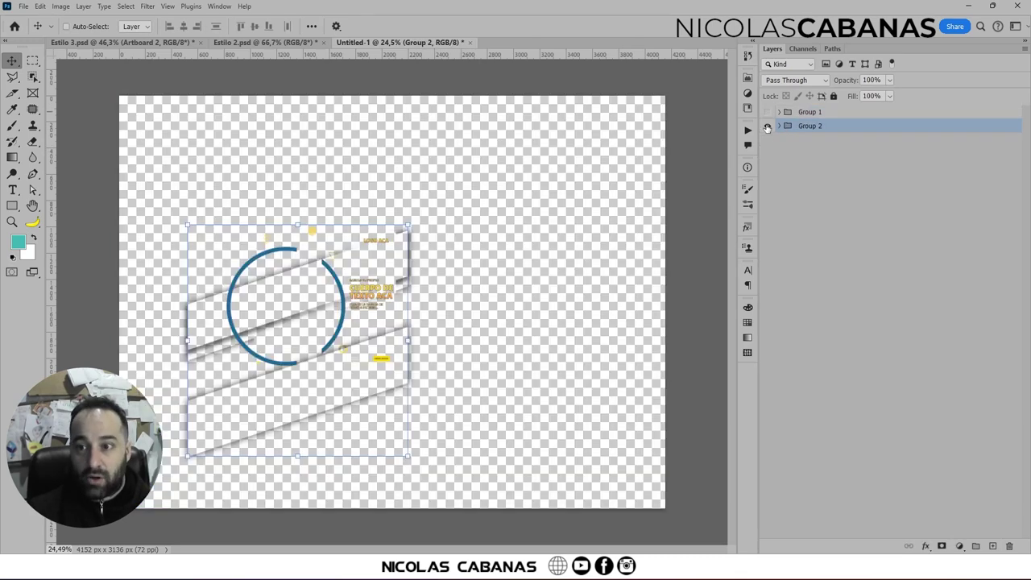
{"action": "left_click", "coordinate": [768, 127]}
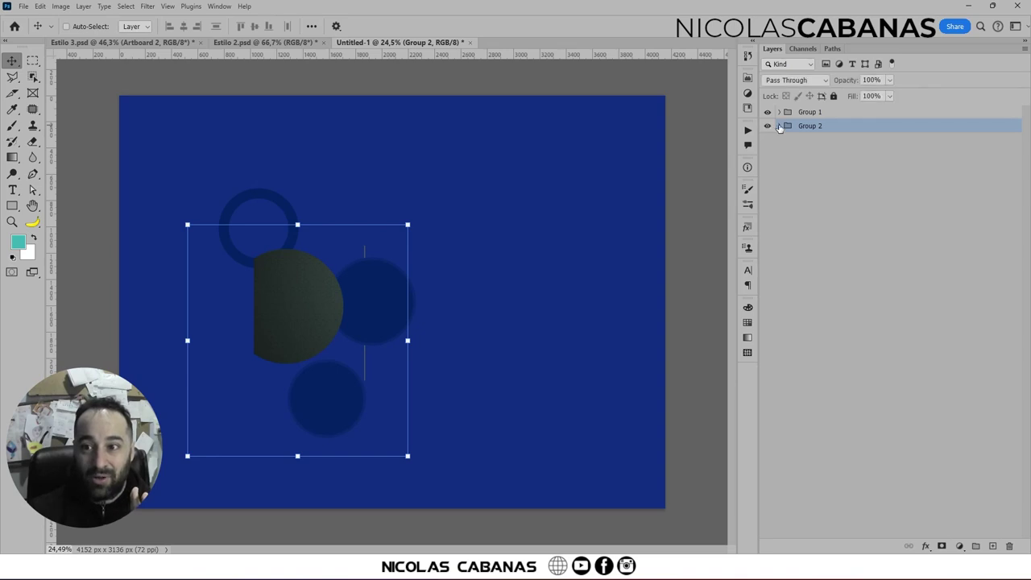
{"action": "left_click", "coordinate": [780, 125]}
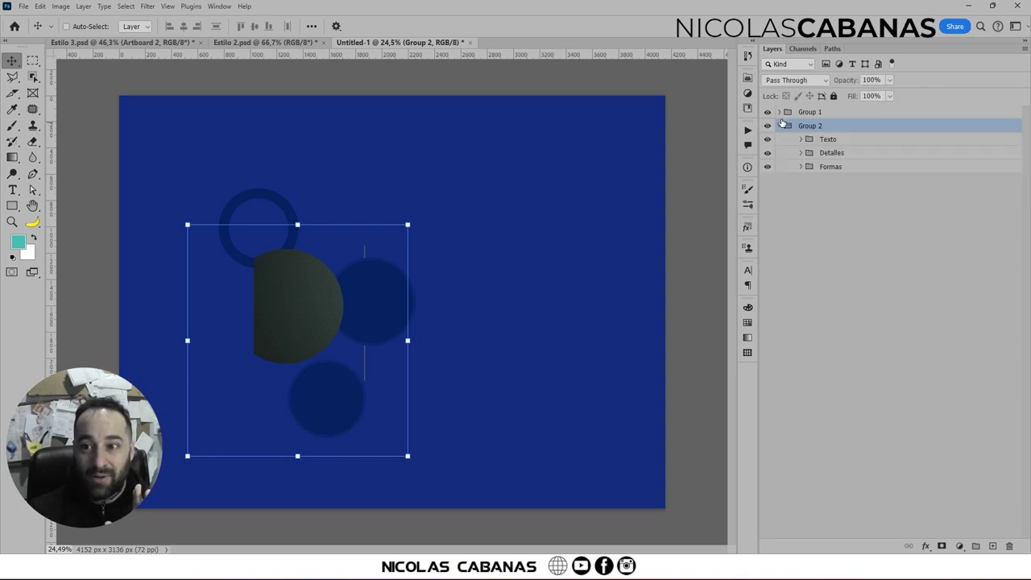
{"action": "left_click", "coordinate": [779, 113]}
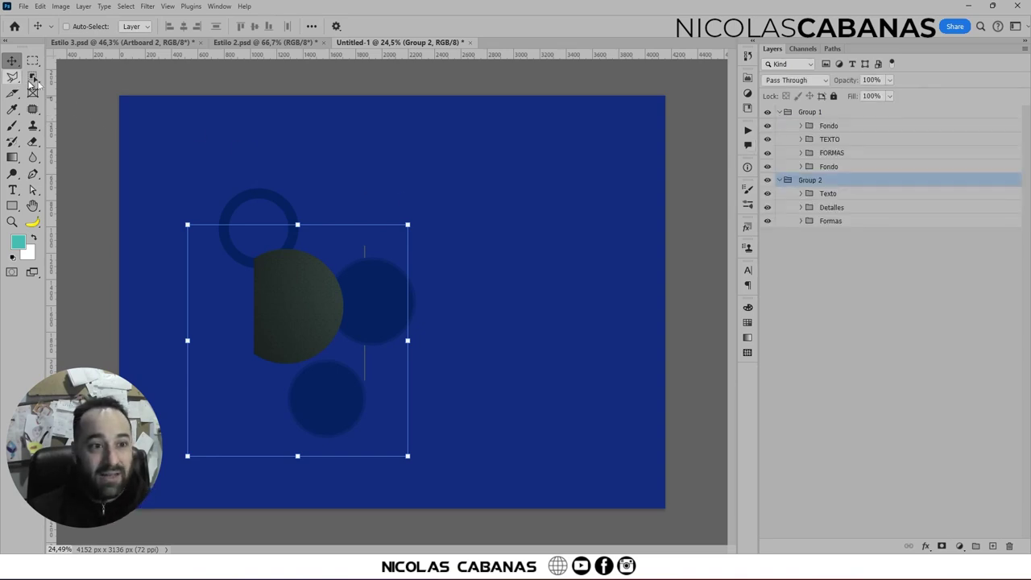
{"action": "left_click", "coordinate": [812, 302]}
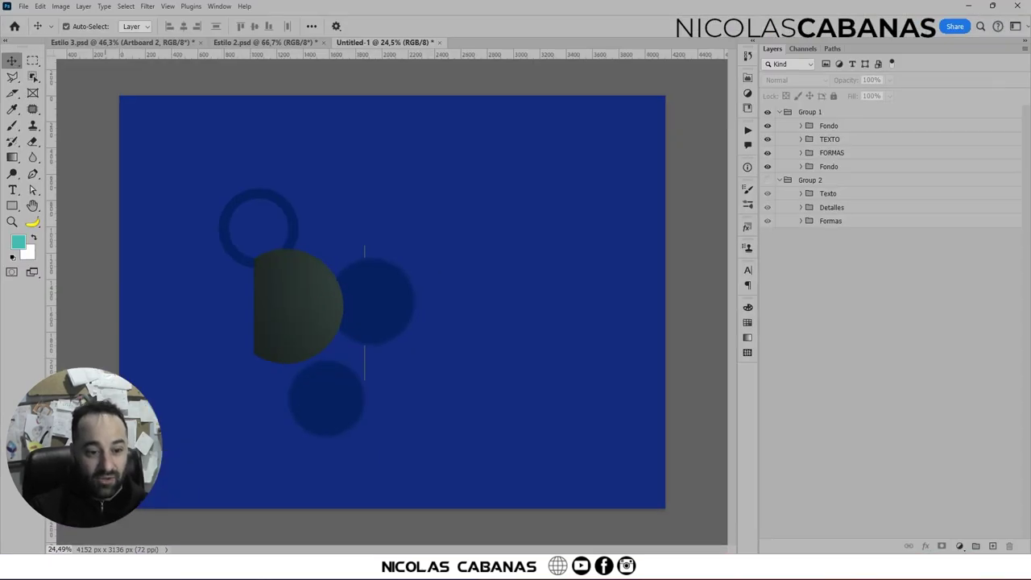
Show Group 2, then undo back to the original two artboards at 3128 × 1080 px.
{"action": "left_click", "coordinate": [767, 179]}
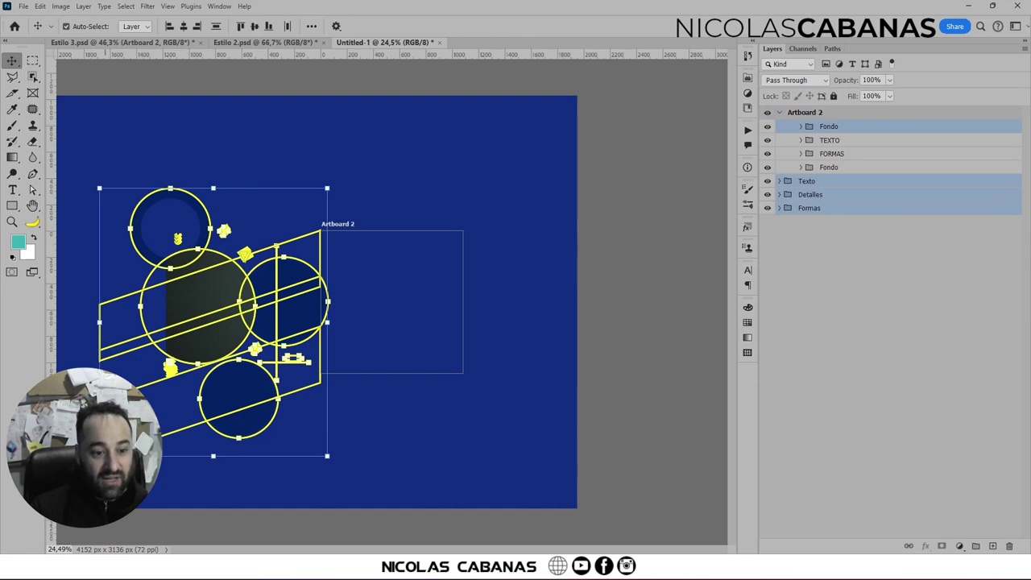
{"action": "key", "text": "ctrl"}
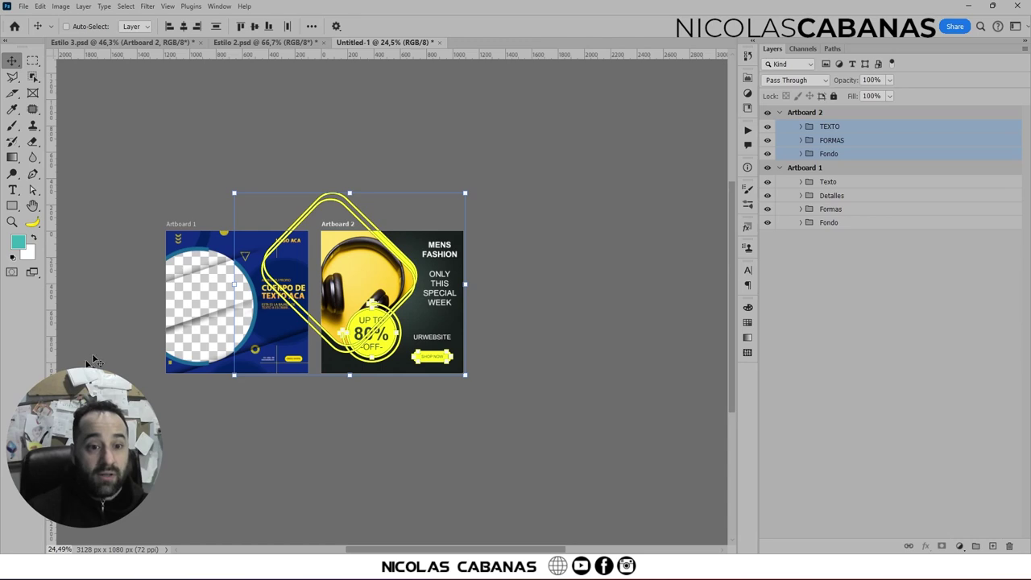
Zoom in and select the CUERPO DE TEXTO ACA headline layer on Artboard 1.
{"action": "scroll", "coordinate": [249, 428], "scroll_direction": "up", "scroll_amount": 1}
{"action": "scroll", "coordinate": [249, 428], "scroll_direction": "up", "scroll_amount": 1}
{"action": "scroll", "coordinate": [341, 379], "scroll_direction": "up", "scroll_amount": 1}
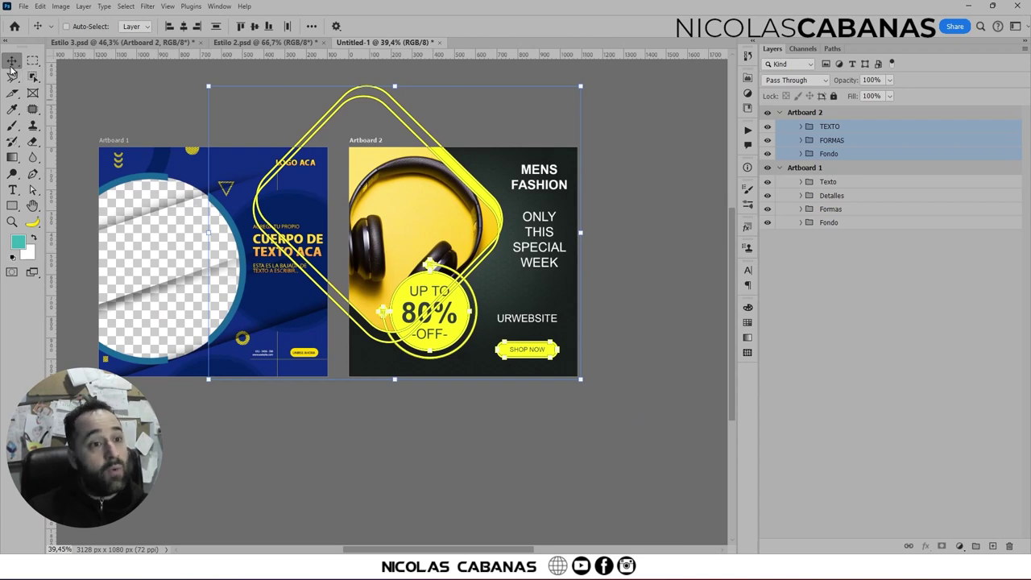
{"action": "left_click", "coordinate": [834, 224]}
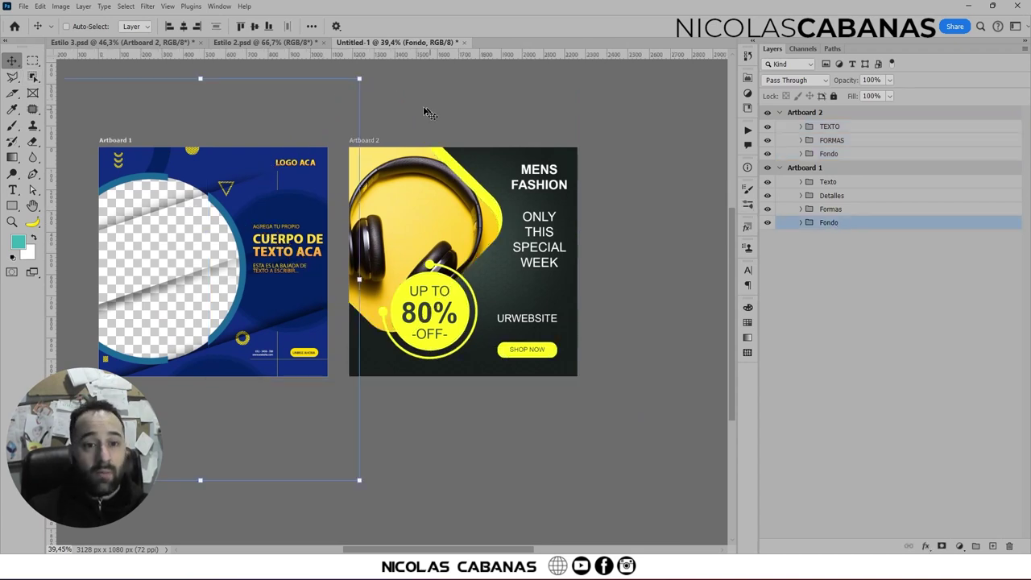
{"action": "left_click", "coordinate": [283, 240], "text": "ctrl"}
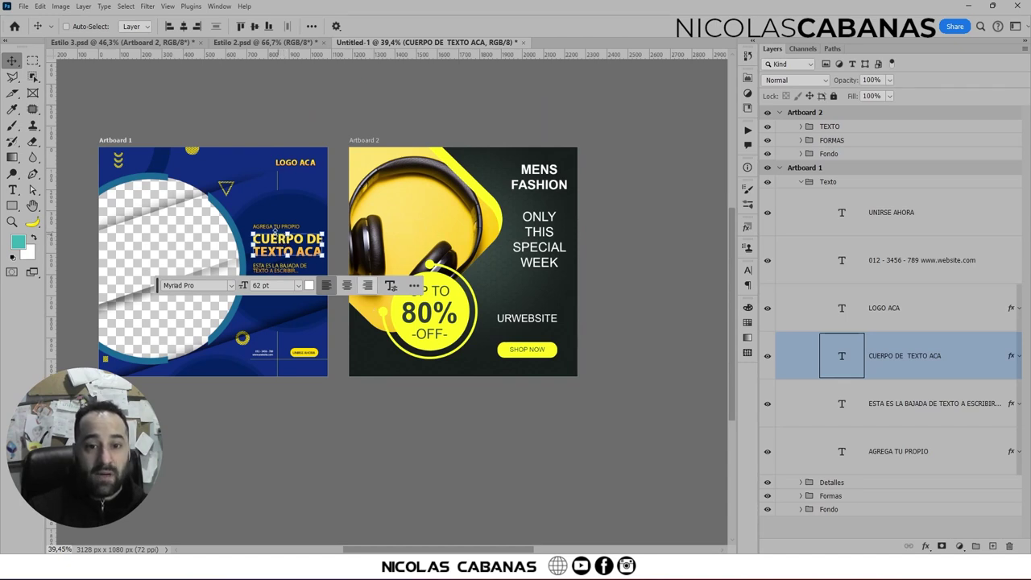
{"action": "scroll", "coordinate": [218, 257], "scroll_direction": "up", "scroll_amount": 2}
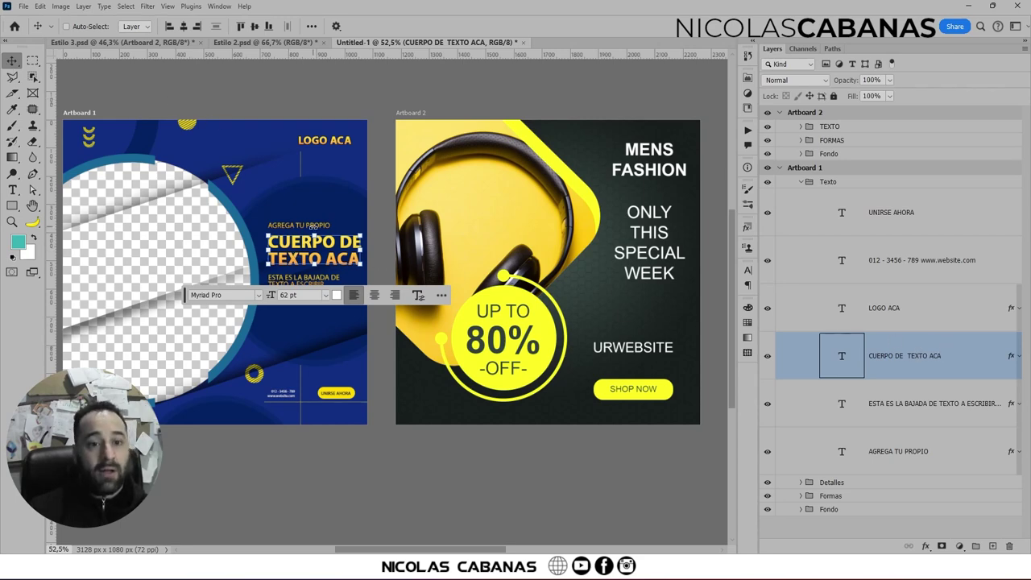
{"action": "key", "text": "Escape"}
{"action": "left_click_drag", "start_coordinate": [299, 253], "coordinate": [540, 248]}
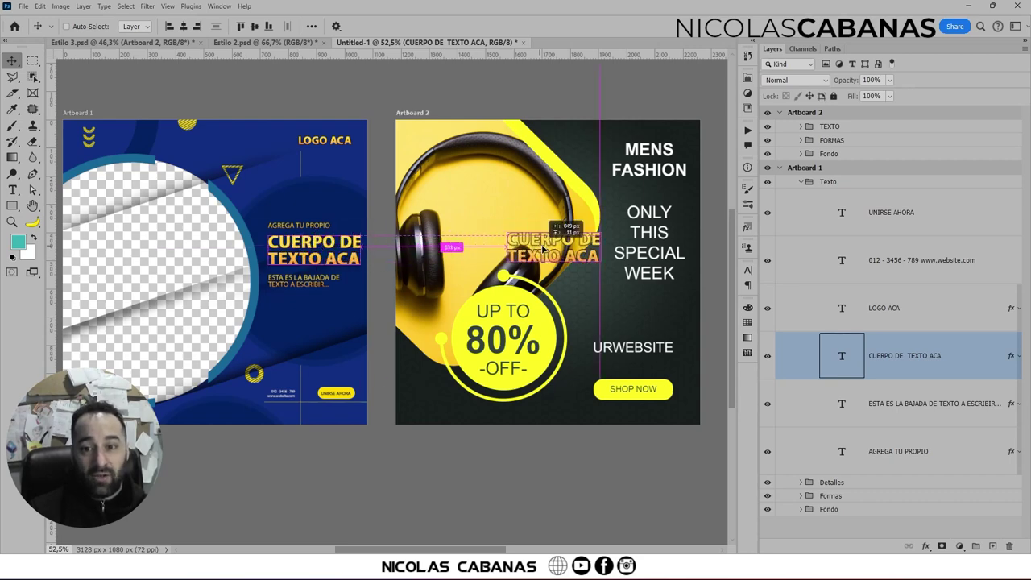
{"action": "left_click_drag", "start_coordinate": [548, 234], "coordinate": [609, 252]}
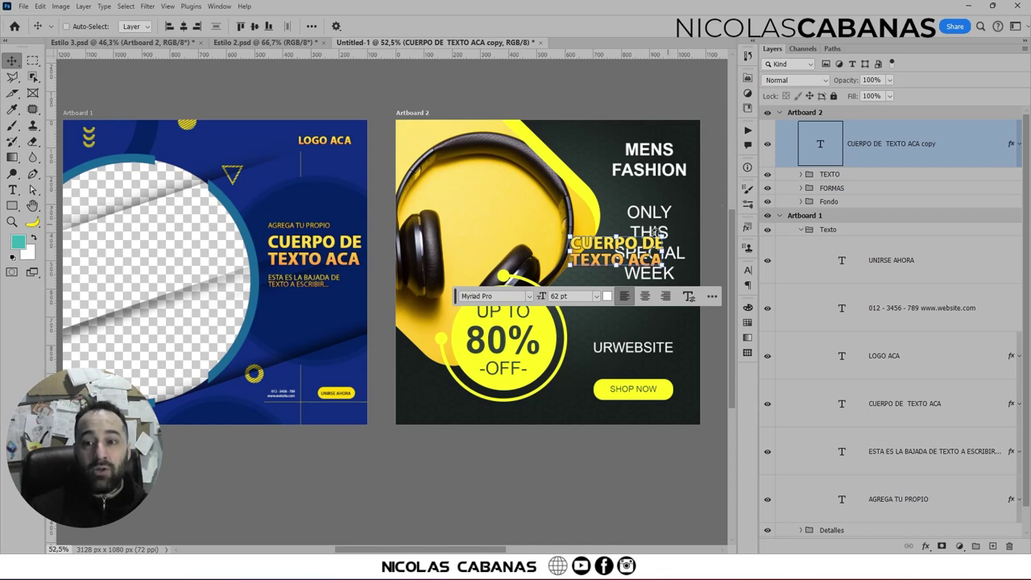
{"action": "left_click_drag", "start_coordinate": [630, 249], "coordinate": [610, 214]}
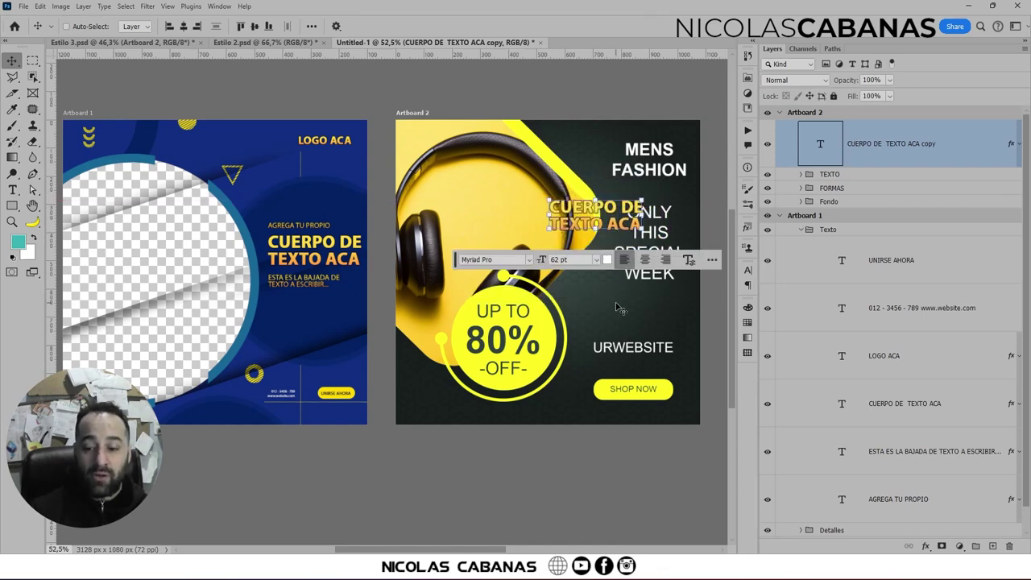
{"action": "key", "text": "Delete"}
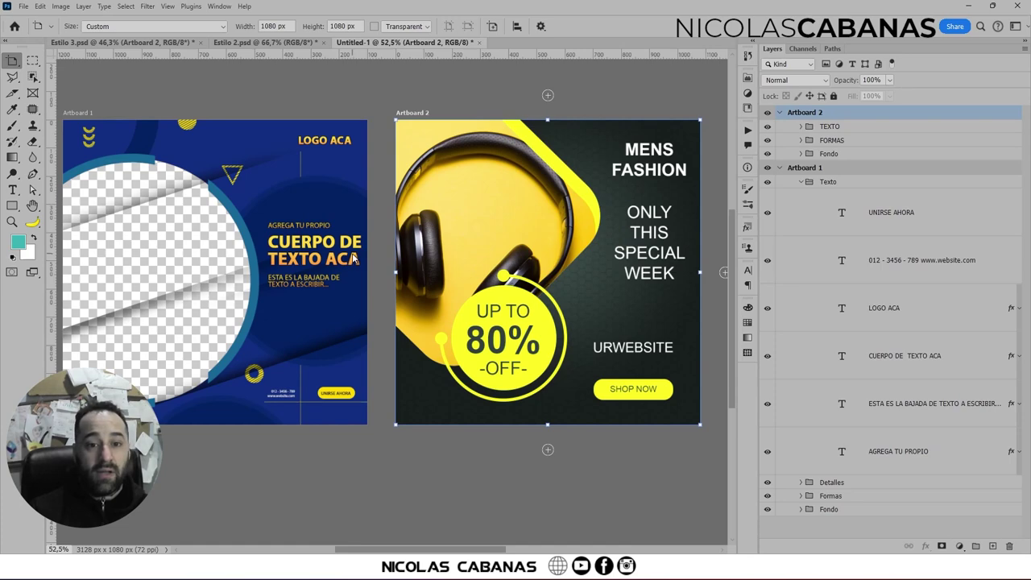
{"action": "key", "text": "v"}
{"action": "mouse_move", "coordinate": [352, 258]}
{"action": "left_mouse_down"}
{"action": "mouse_move", "coordinate": [336, 266]}
{"action": "mouse_move", "coordinate": [347, 256]}
{"action": "left_mouse_up"}
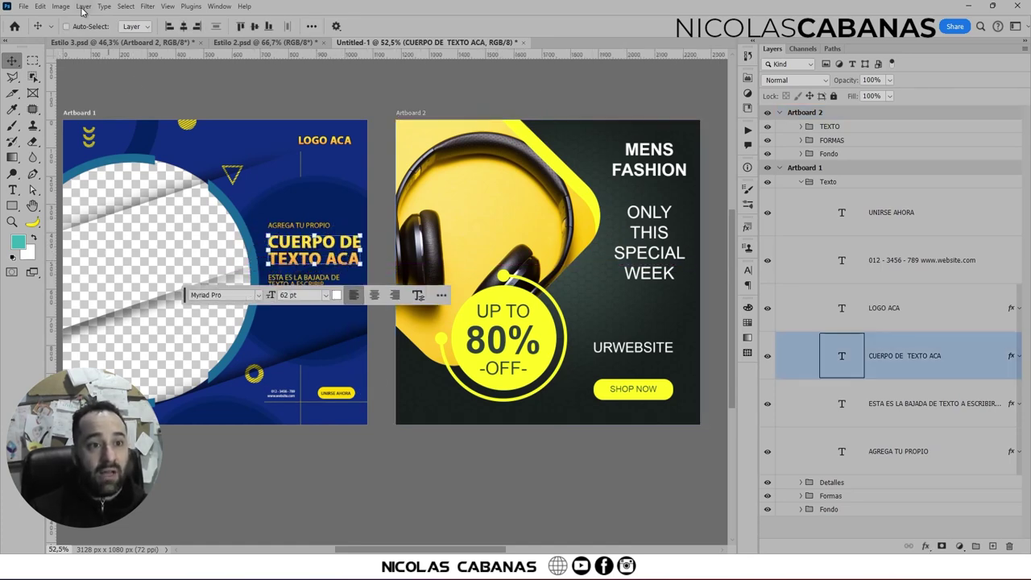
Duplicate the CUERPO DE TEXTO ACA headline layer into Artboard 2.
{"action": "left_click", "coordinate": [83, 6]}
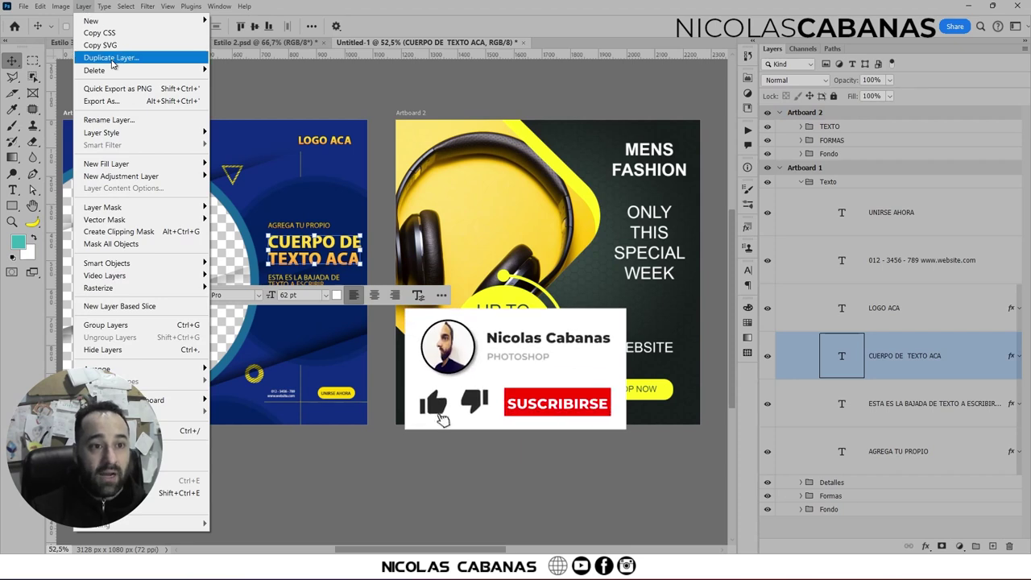
{"action": "left_click", "coordinate": [111, 58]}
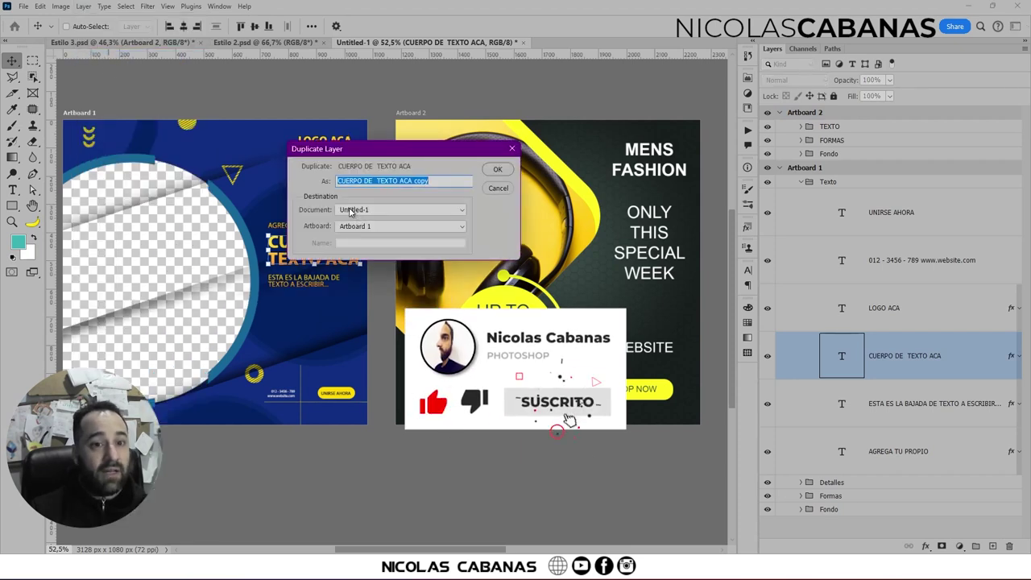
{"action": "left_click", "coordinate": [352, 226]}
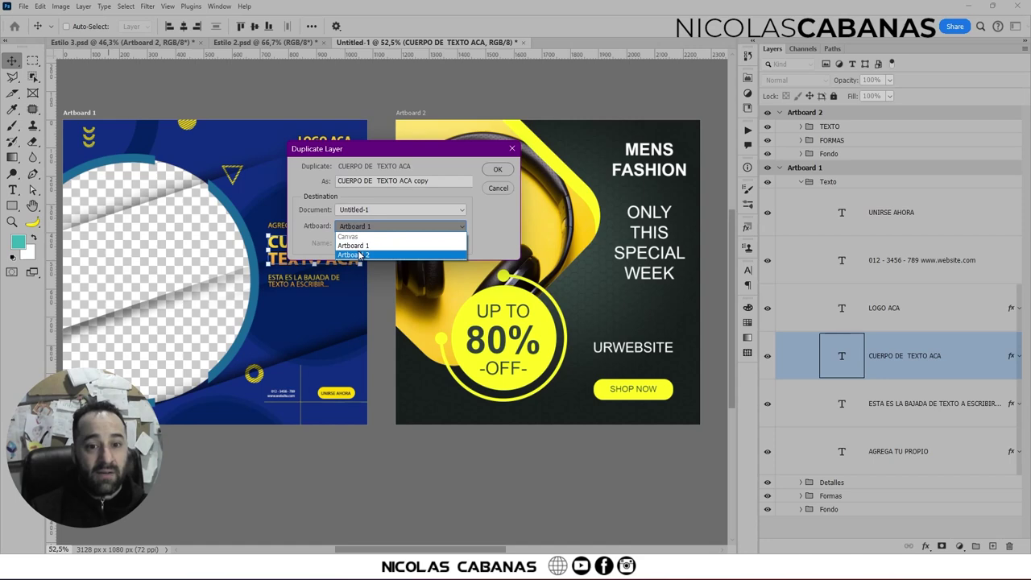
{"action": "left_click", "coordinate": [360, 254]}
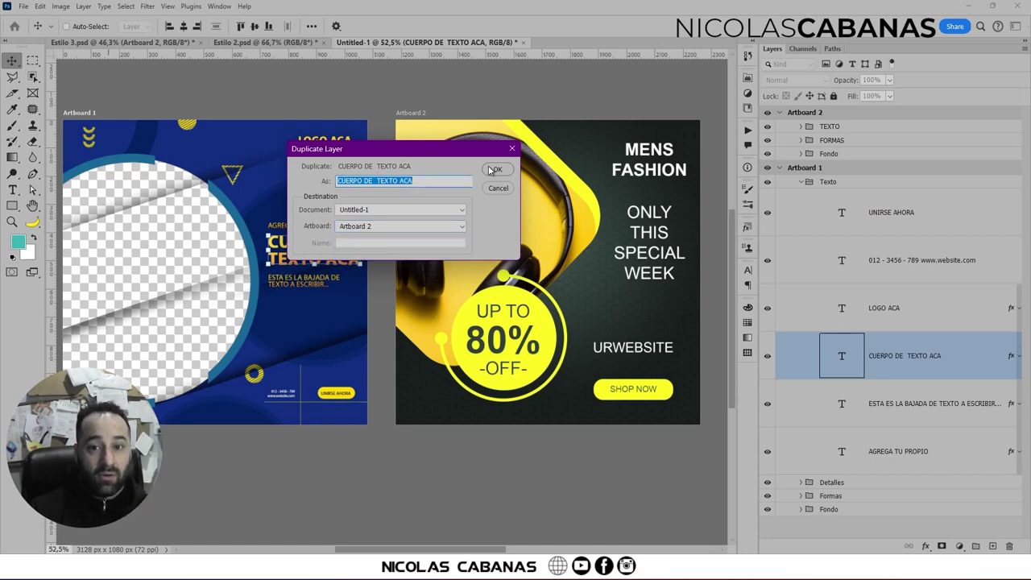
{"action": "left_click", "coordinate": [497, 169]}
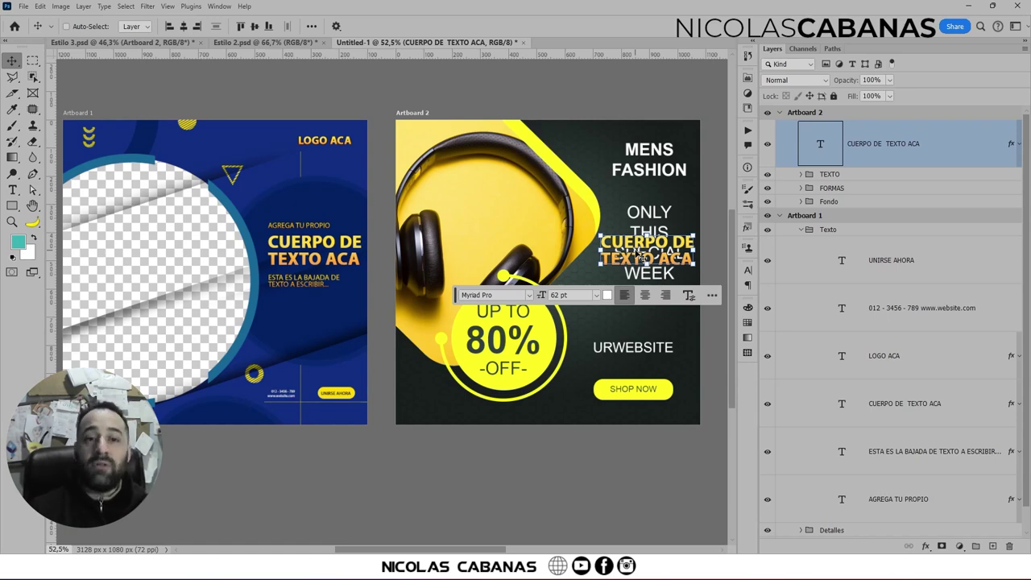
{"action": "left_click", "coordinate": [168, 6]}
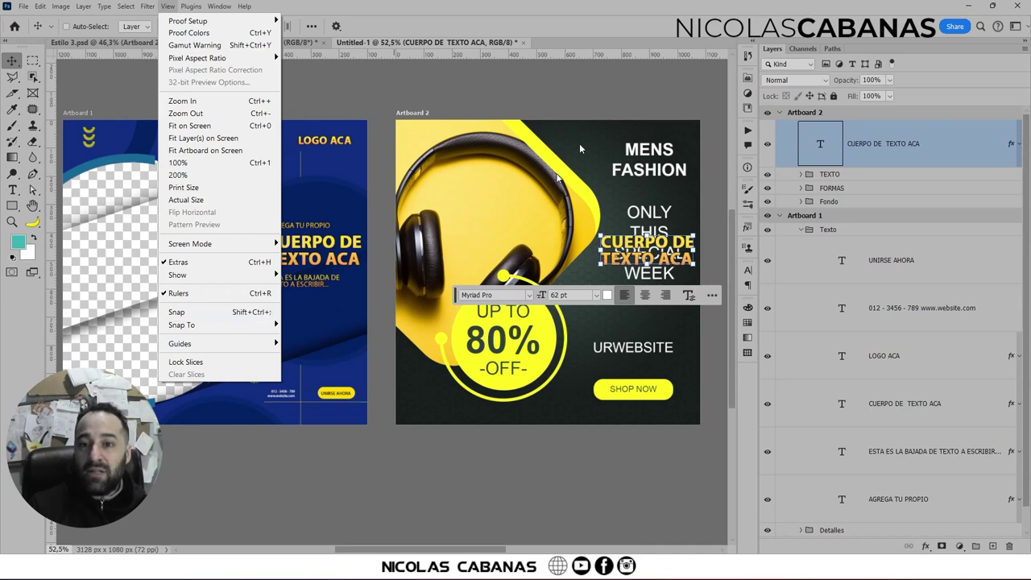
Dismiss the View menu, zoom out, and switch to the Move tool (V).
{"action": "left_click", "coordinate": [656, 5]}
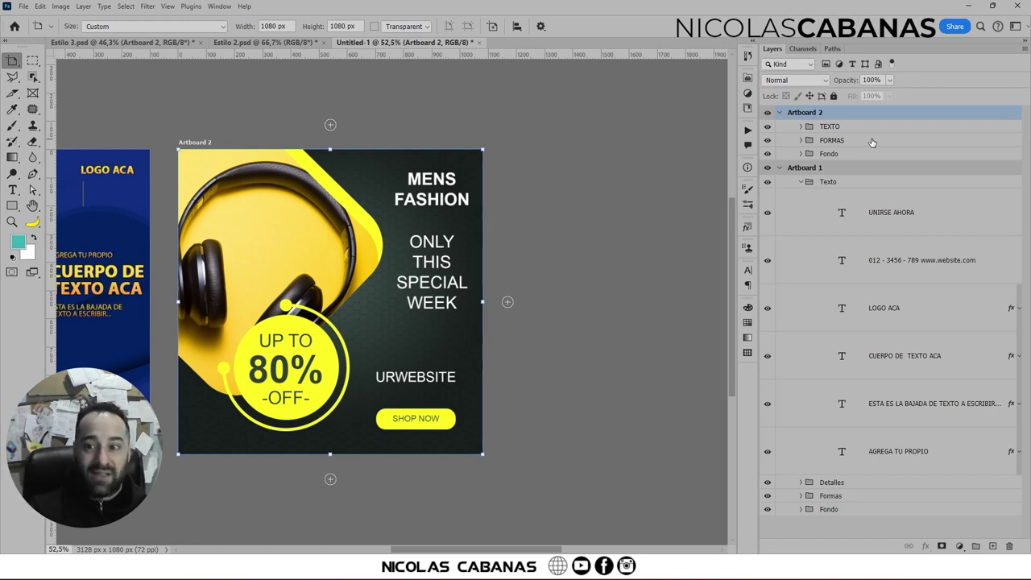
{"action": "scroll", "coordinate": [404, 252], "scroll_direction": "down", "scroll_amount": 2}
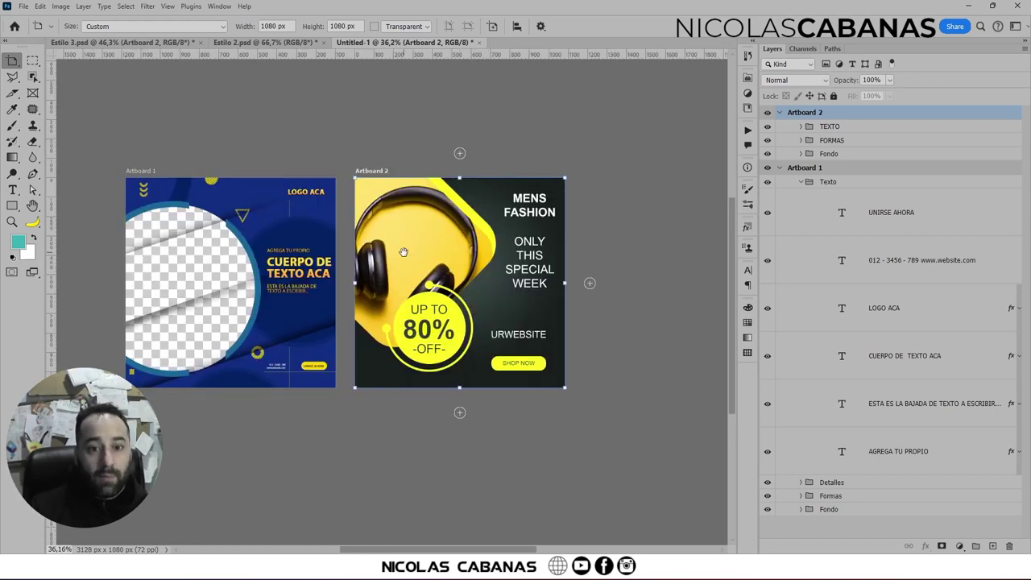
{"action": "key", "text": "v"}
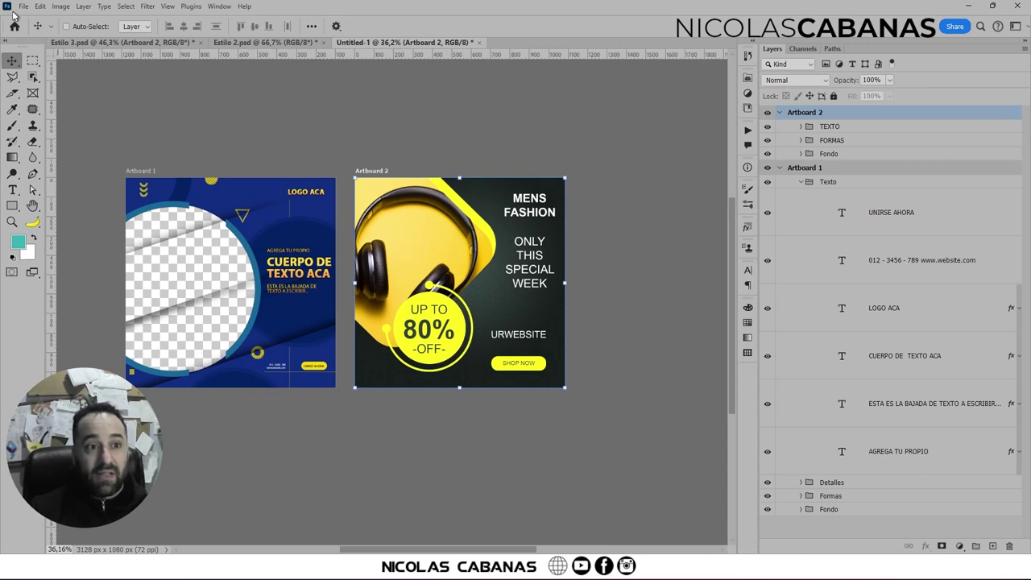
{"action": "left_click", "coordinate": [23, 6]}
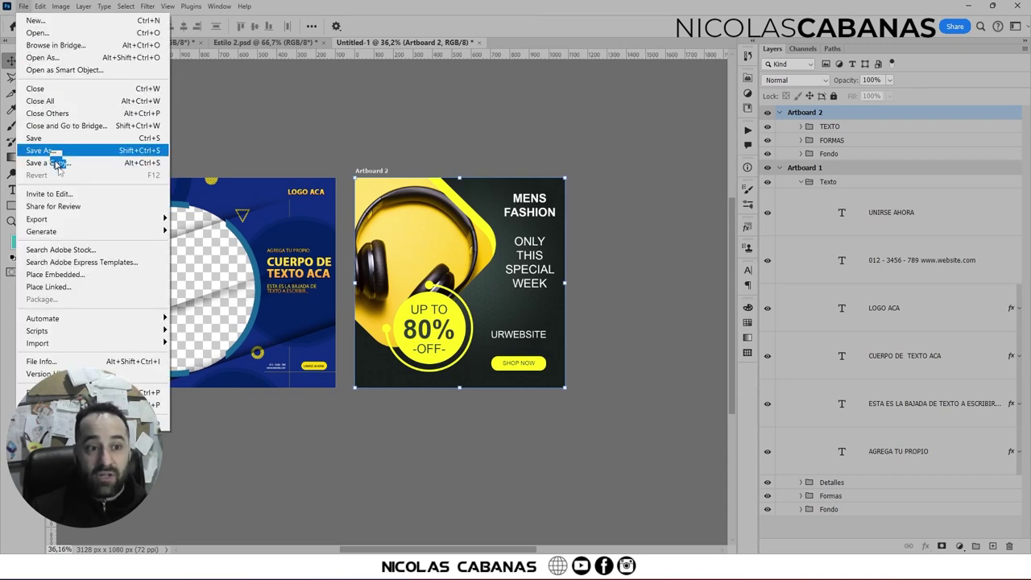
{"action": "mouse_move", "coordinate": [37, 219]}
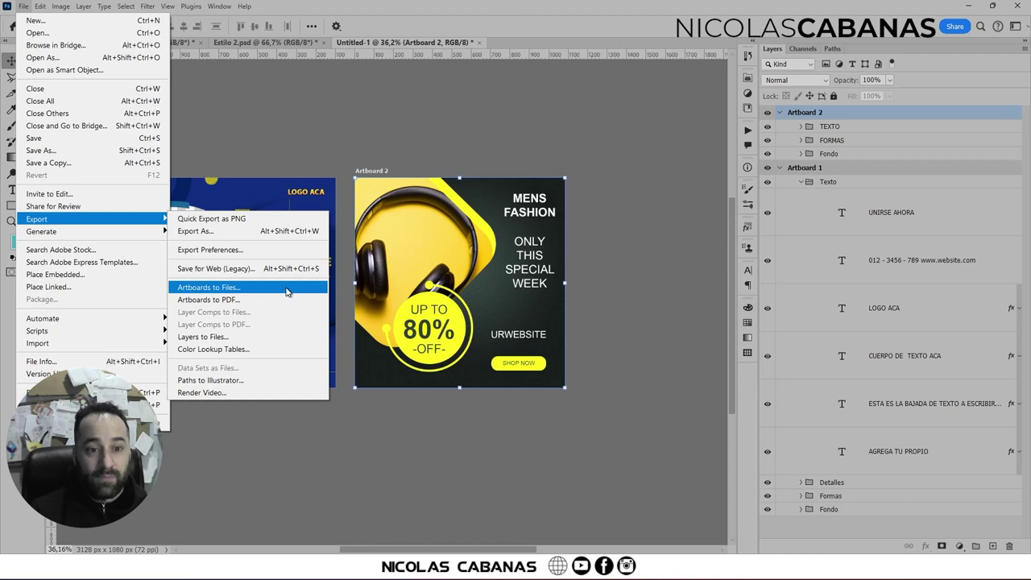
Set Artboards to Files to export to the Desktop with prefix 'proyectoss mesasss'.
{"action": "left_click", "coordinate": [286, 289]}
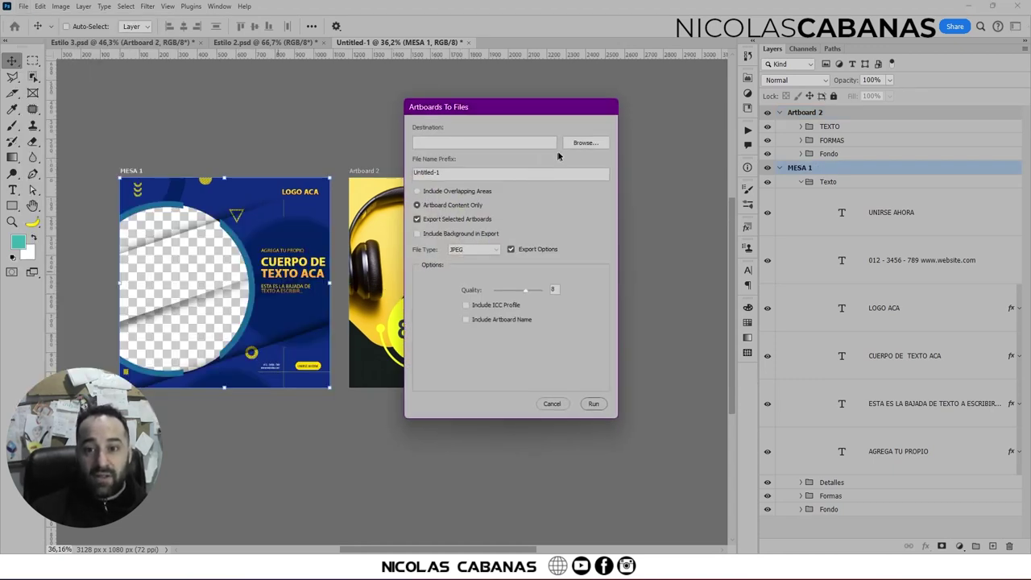
{"action": "left_click", "coordinate": [584, 143]}
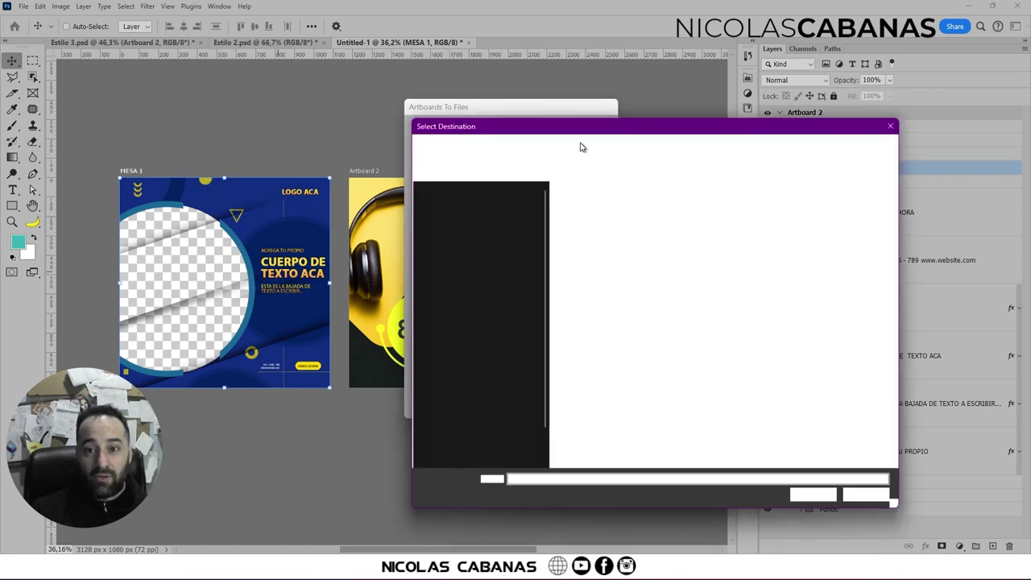
{"action": "left_click", "coordinate": [451, 225]}
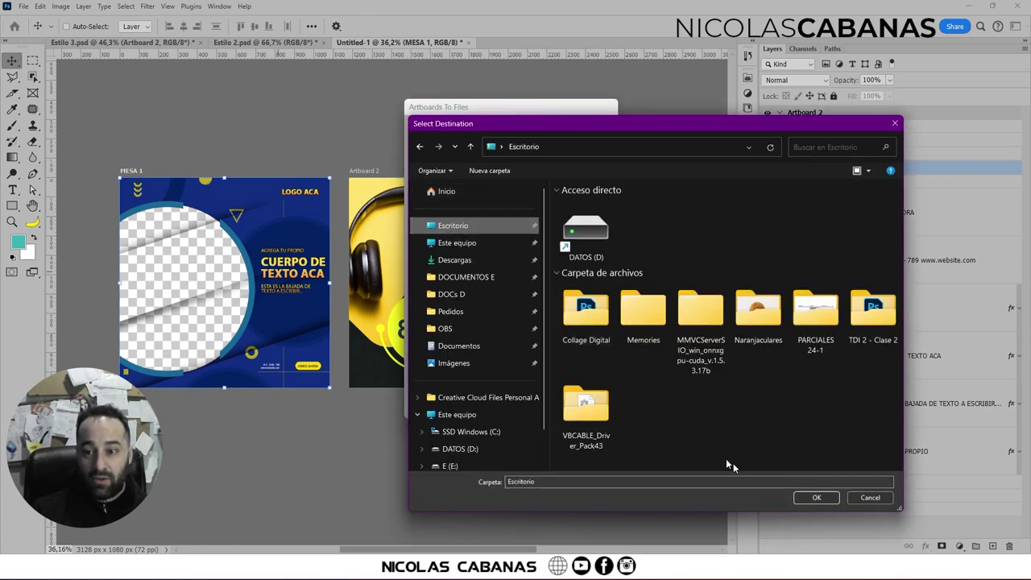
{"action": "left_click", "coordinate": [816, 497]}
{"action": "double_click", "coordinate": [455, 174]}
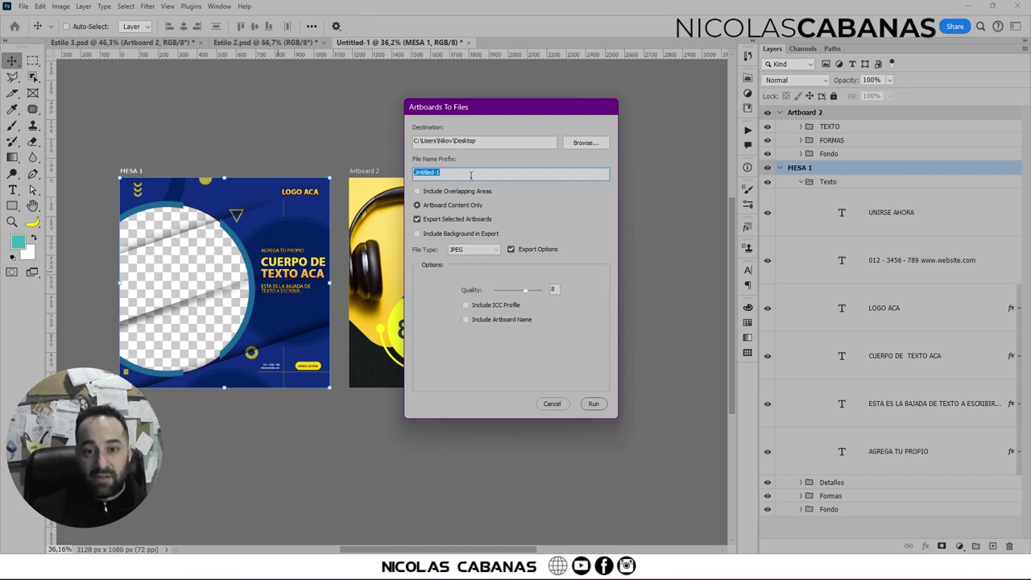
{"action": "type", "text": "proyectoss mesasss"}
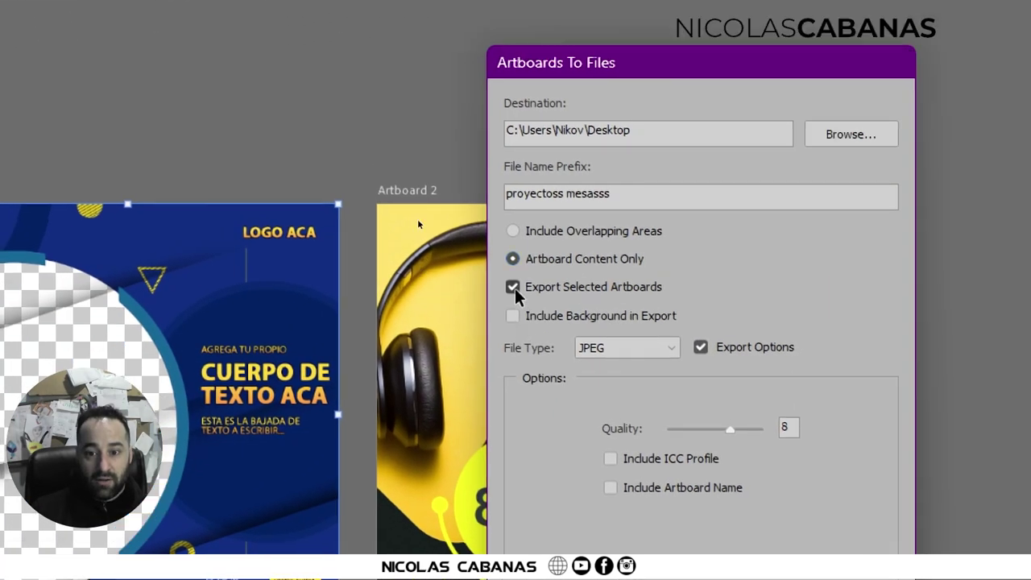
Export all artboards with background as JPEG, without ICC profile, and run the export.
{"action": "left_click", "coordinate": [513, 286]}
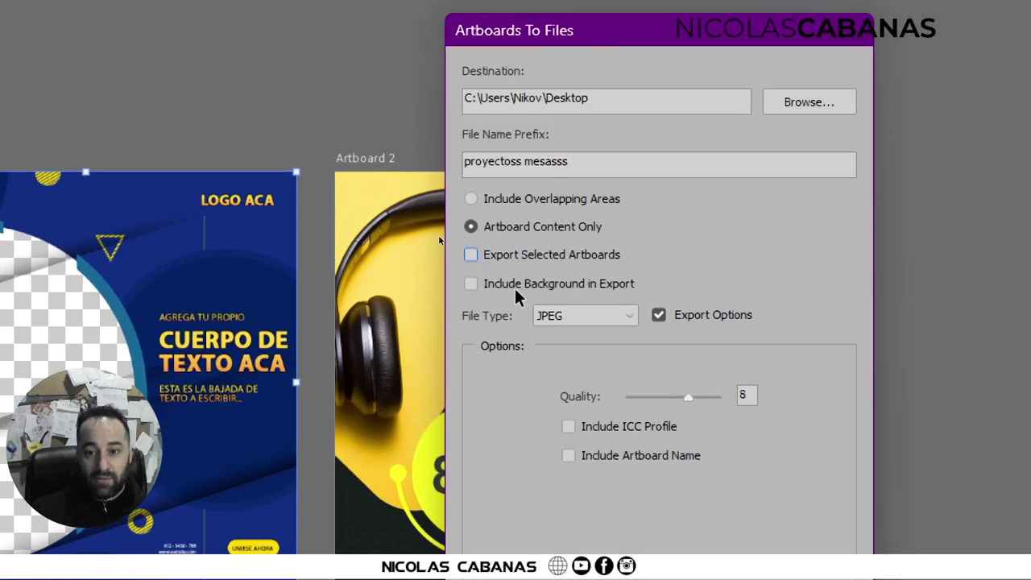
{"action": "left_click", "coordinate": [515, 291]}
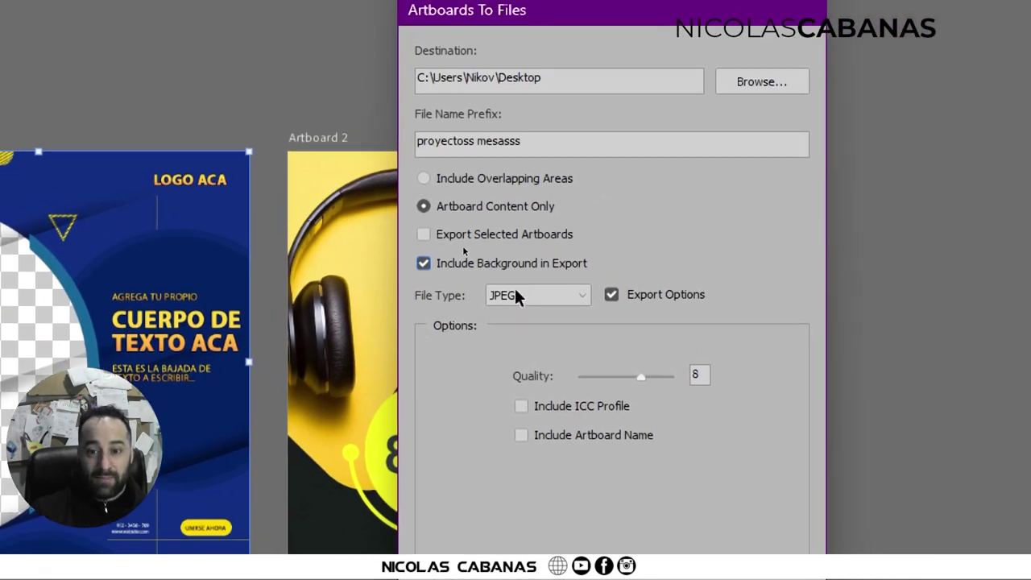
{"action": "left_click", "coordinate": [516, 297]}
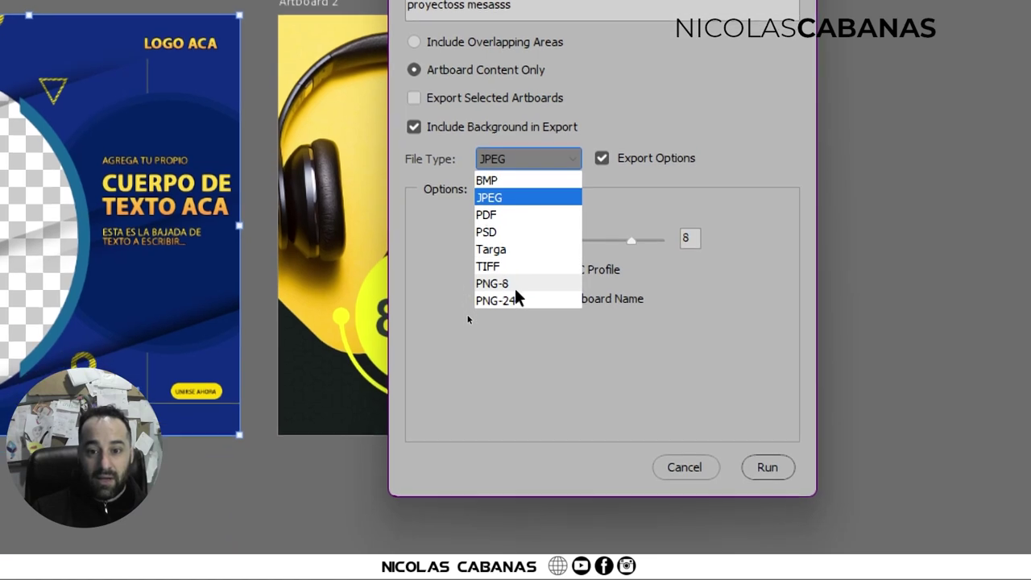
{"action": "left_click", "coordinate": [514, 298]}
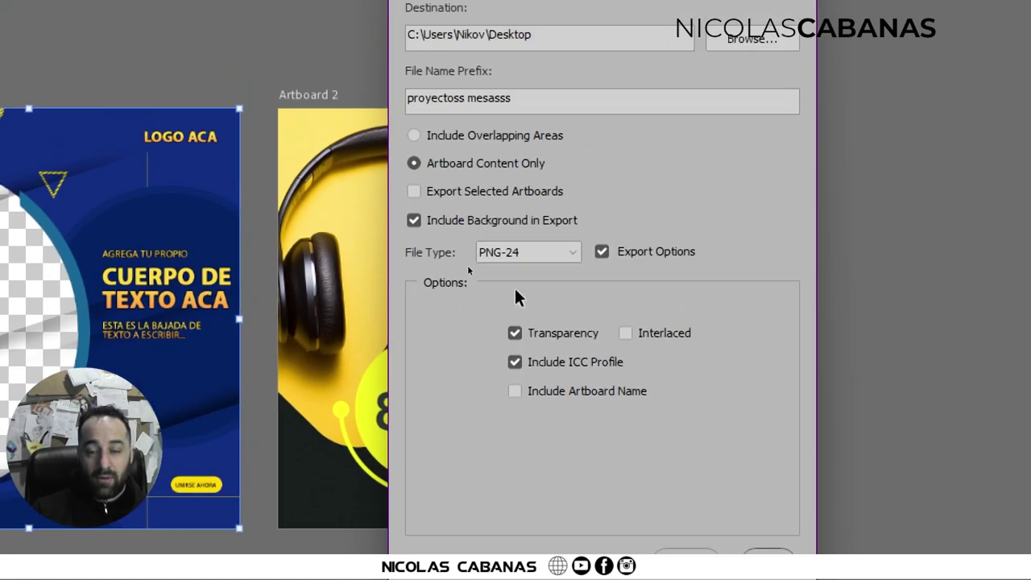
{"action": "left_click", "coordinate": [515, 295]}
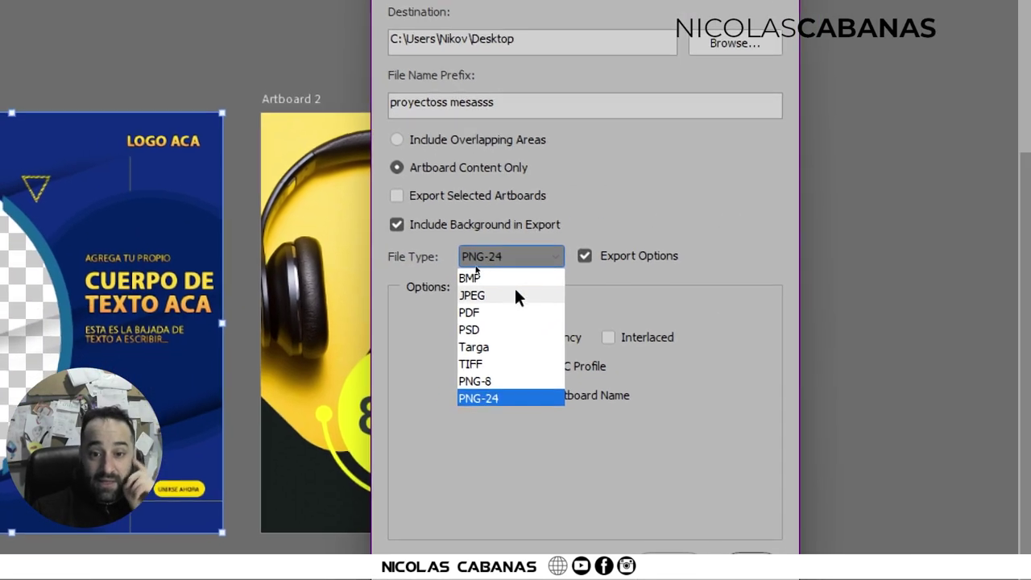
{"action": "left_click", "coordinate": [516, 291]}
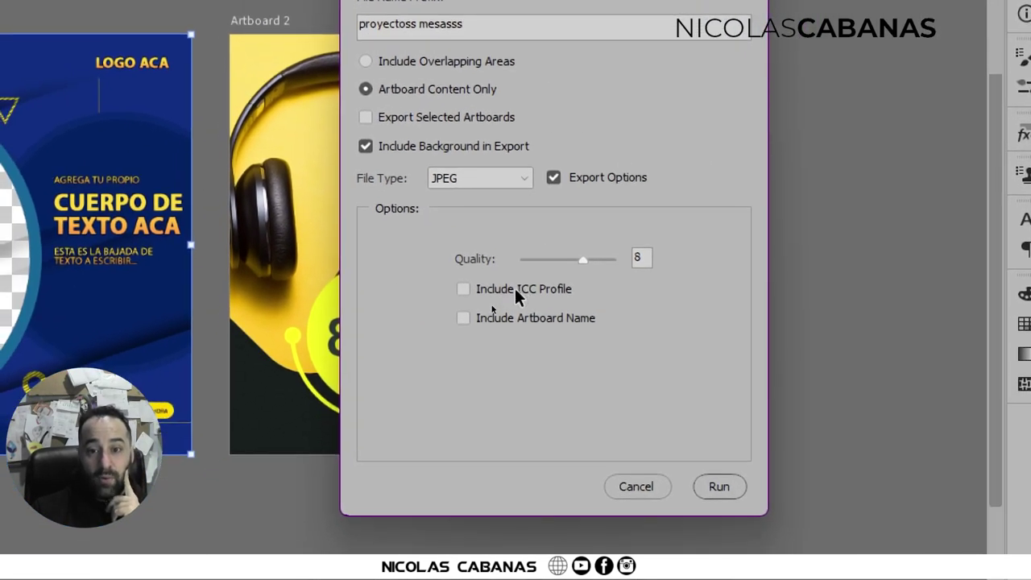
{"action": "left_click", "coordinate": [517, 292]}
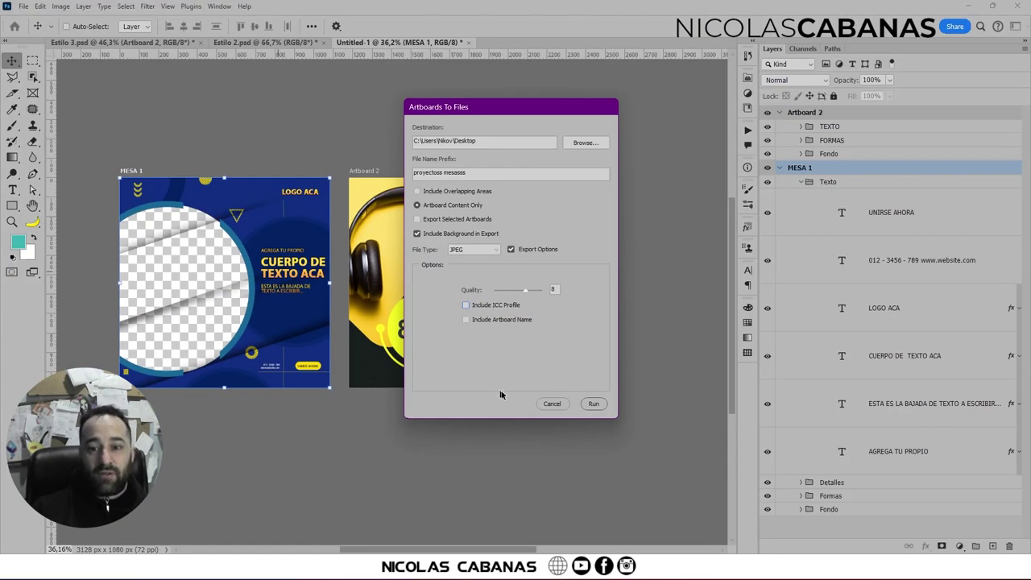
{"action": "left_click", "coordinate": [596, 405]}
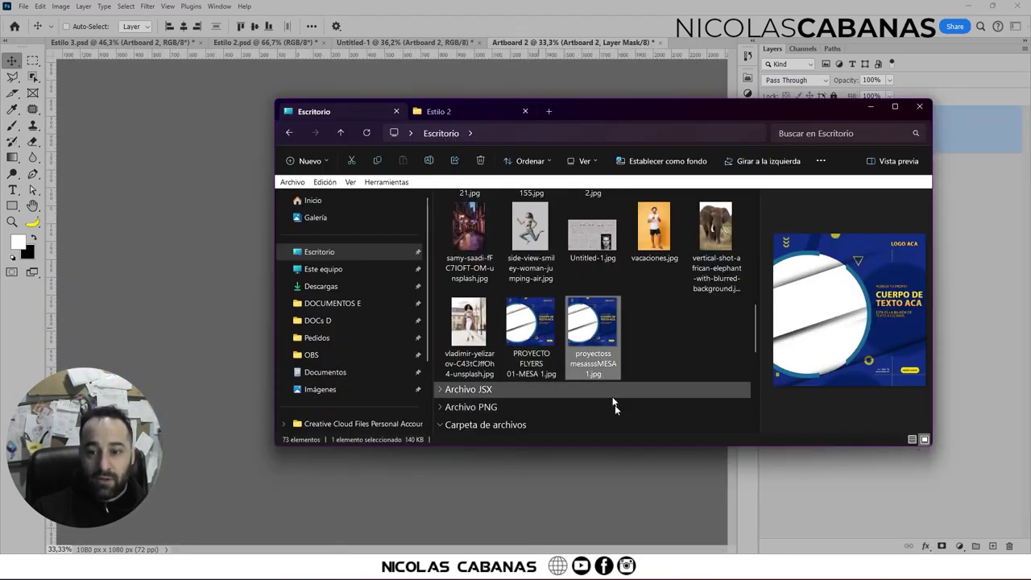
Preview both exported JPGs and browse them in the photo viewer.
{"action": "left_click", "coordinate": [645, 348]}
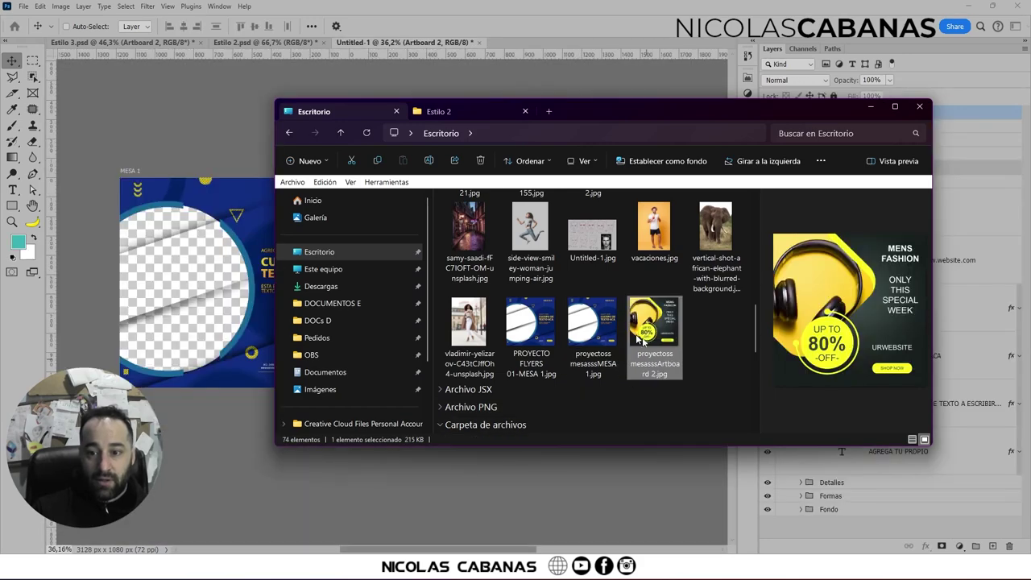
{"action": "left_click", "coordinate": [593, 327]}
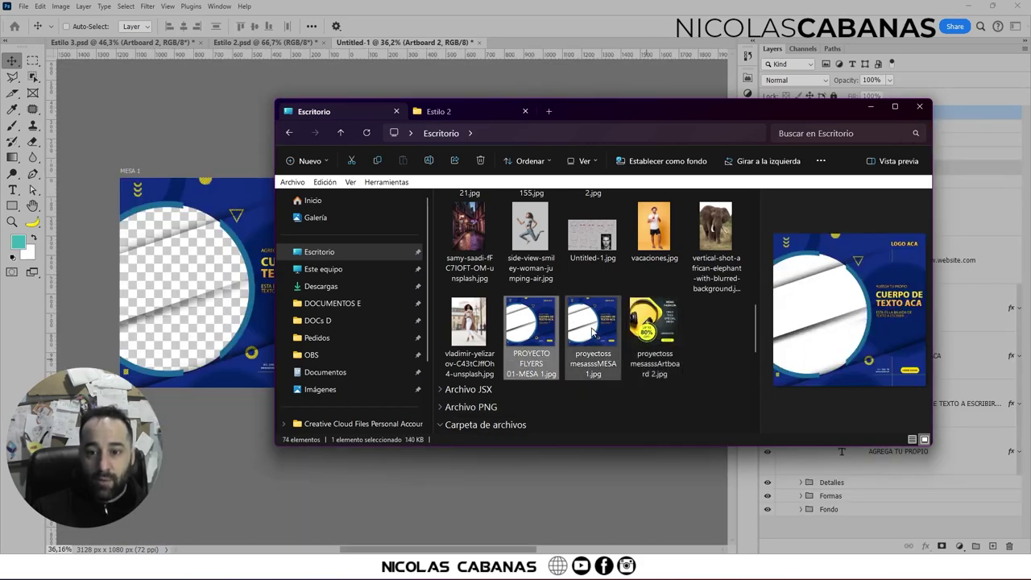
{"action": "left_click", "coordinate": [636, 332]}
{"action": "double_click", "coordinate": [638, 330]}
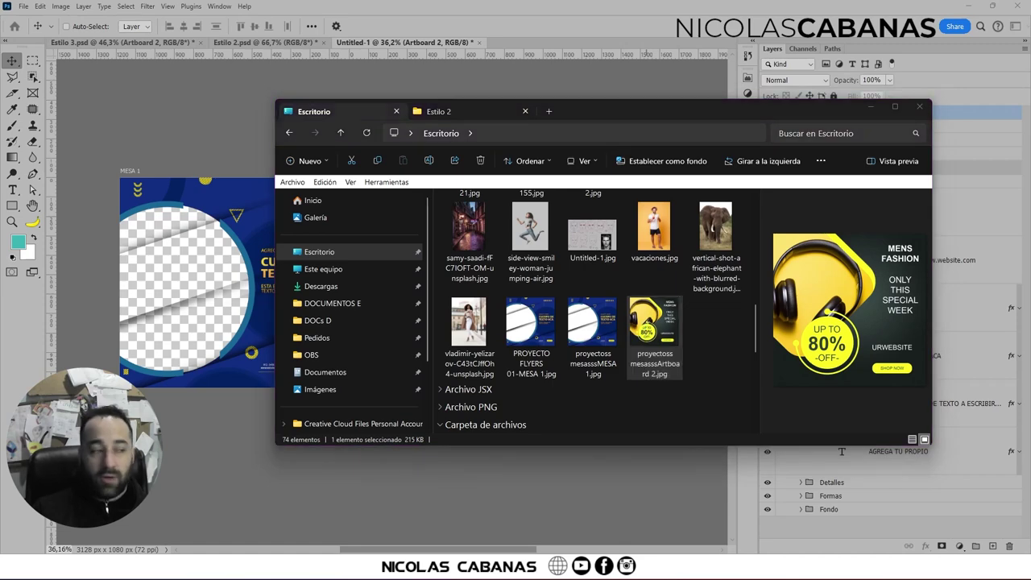
{"action": "left_click_drag", "start_coordinate": [429, 121], "coordinate": [478, 114]}
{"action": "key", "text": "Left"}
{"action": "key", "text": "Right"}
{"action": "key", "text": "Left"}
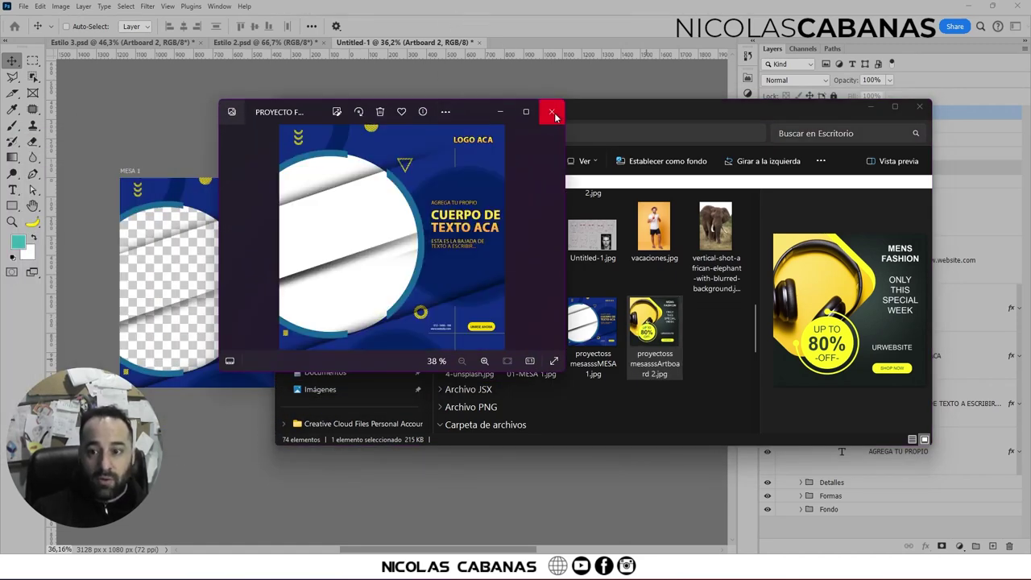
Close the photo viewer and minimize File Explorer.
{"action": "left_click", "coordinate": [554, 117]}
{"action": "left_click", "coordinate": [735, 312]}
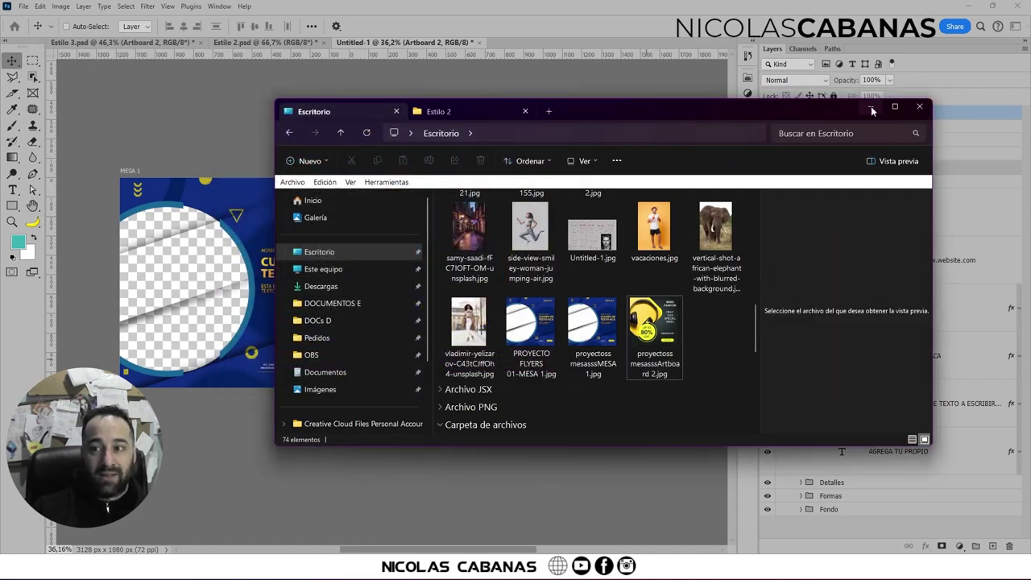
{"action": "left_click", "coordinate": [870, 105]}
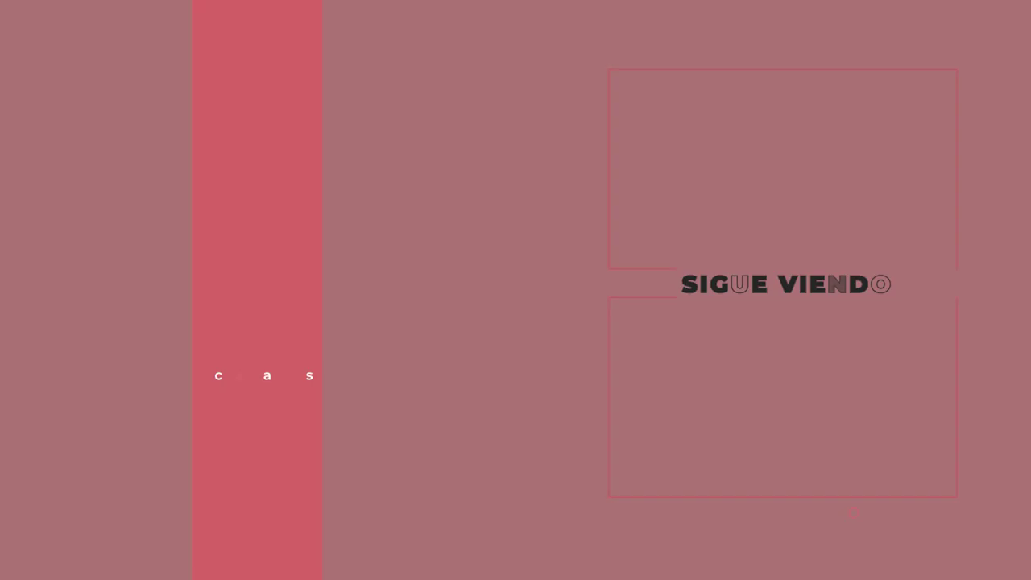